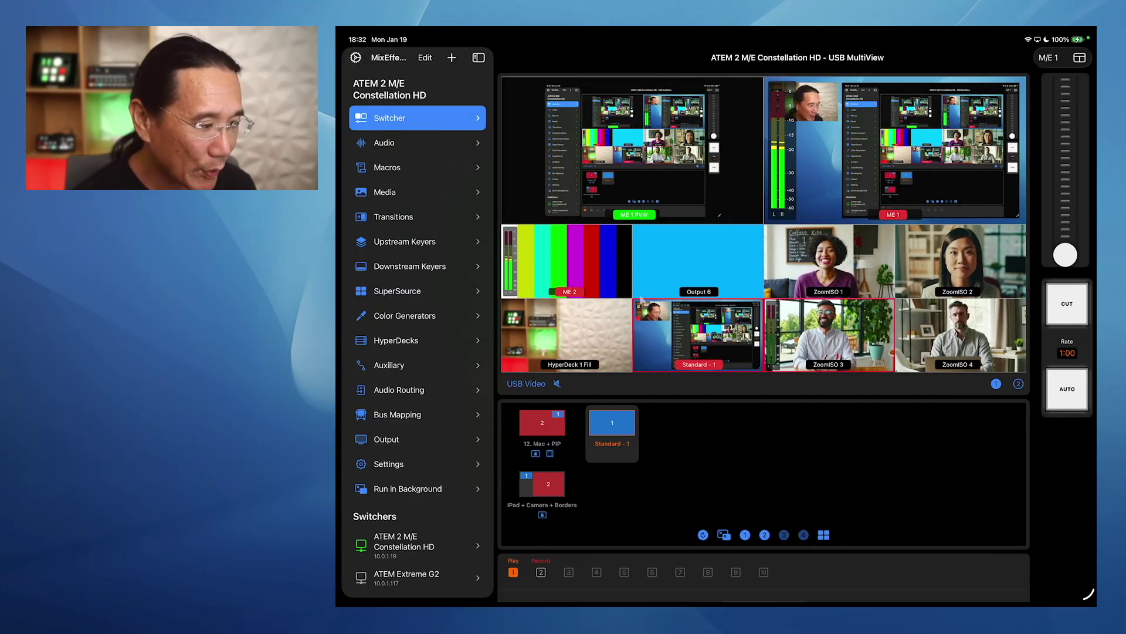
# Show the Constellation HD's Audio View Only page with its Master, TRS, MP1 and MP2 meters
pyautogui.click(1082, 60)
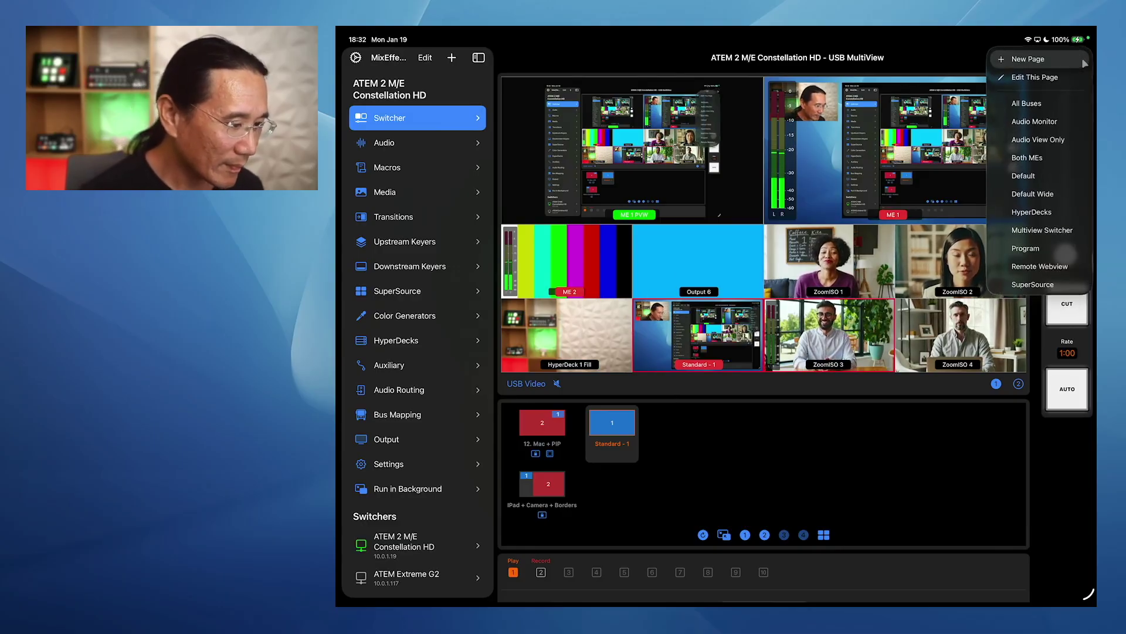
pyautogui.click(1030, 141)
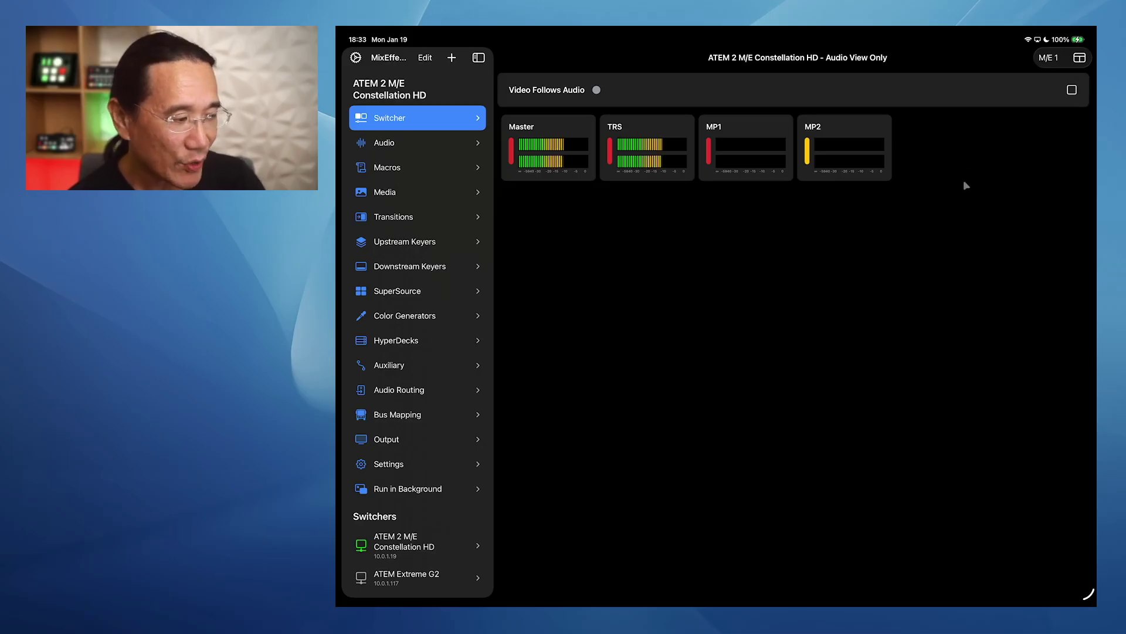
# Add the Audio panel to the top area and review the strips from Master through CM17–CM20 and MP2
pyautogui.click(1084, 58)
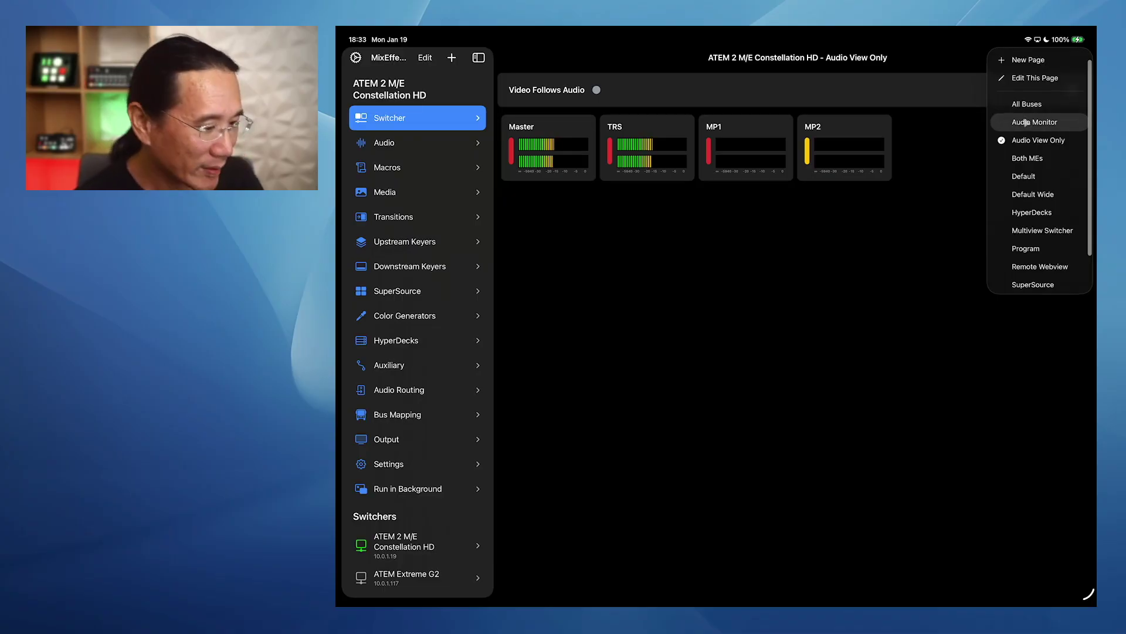
pyautogui.click(1039, 78)
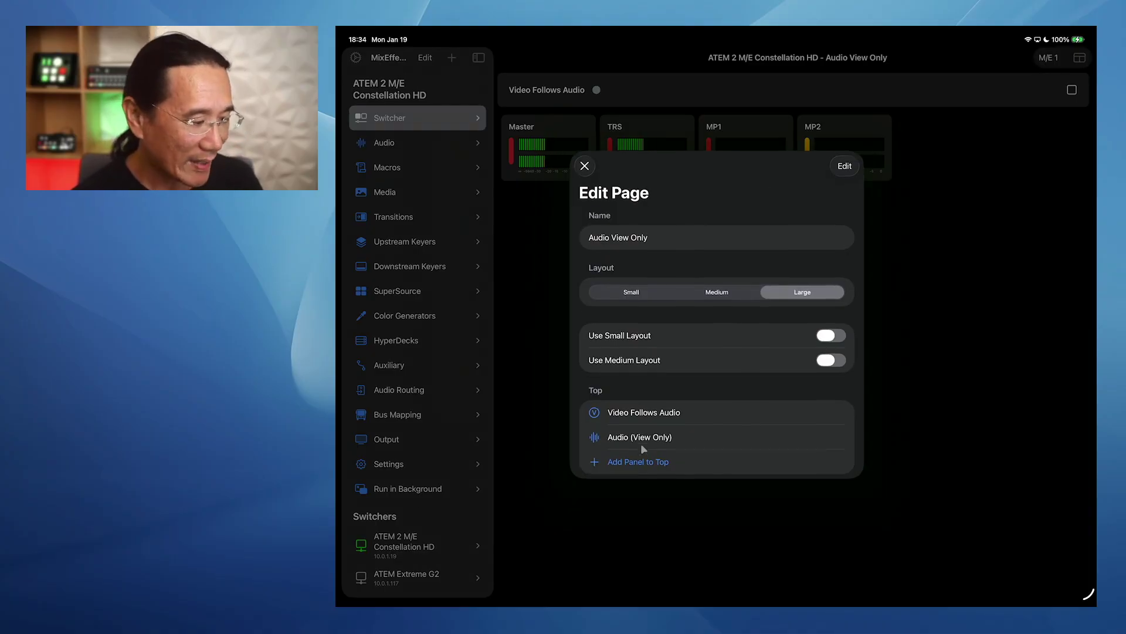
pyautogui.click(641, 464)
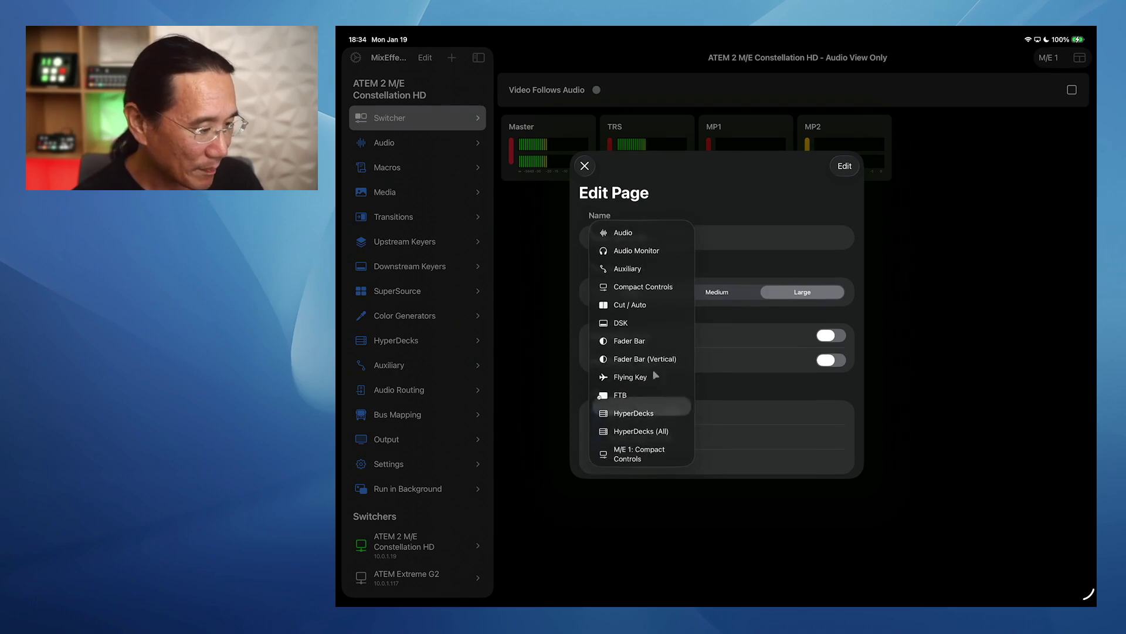
pyautogui.click(629, 230)
pyautogui.click(585, 166)
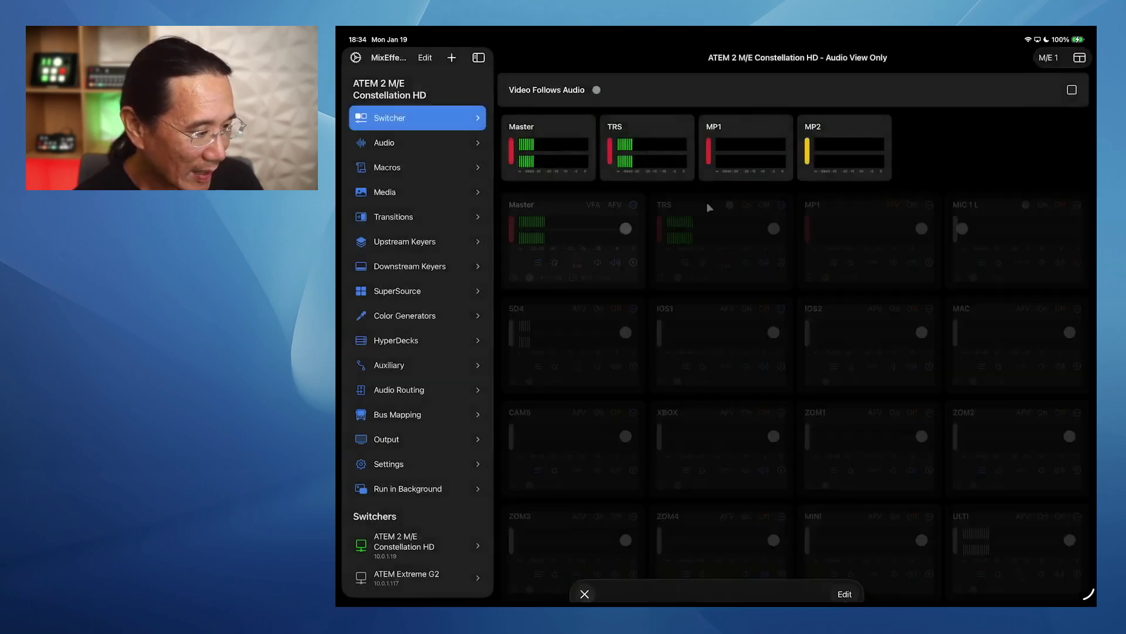
pyautogui.scroll(-2, 823, 339)
pyautogui.scroll(-4, 822, 339)
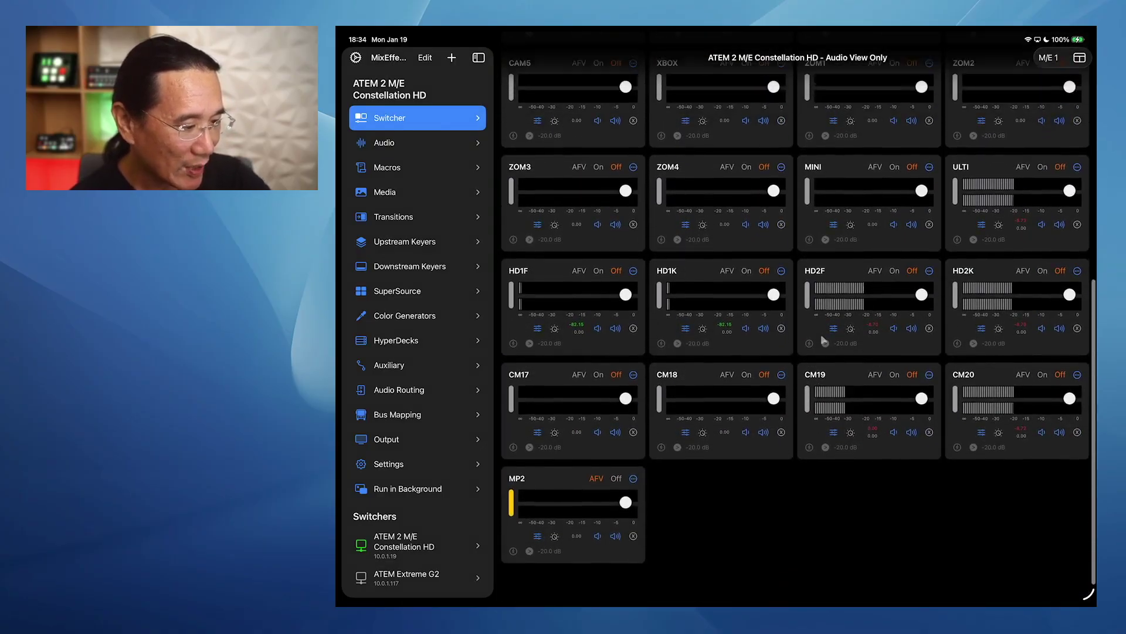
pyautogui.scroll(6, 822, 339)
pyautogui.scroll(2, 823, 339)
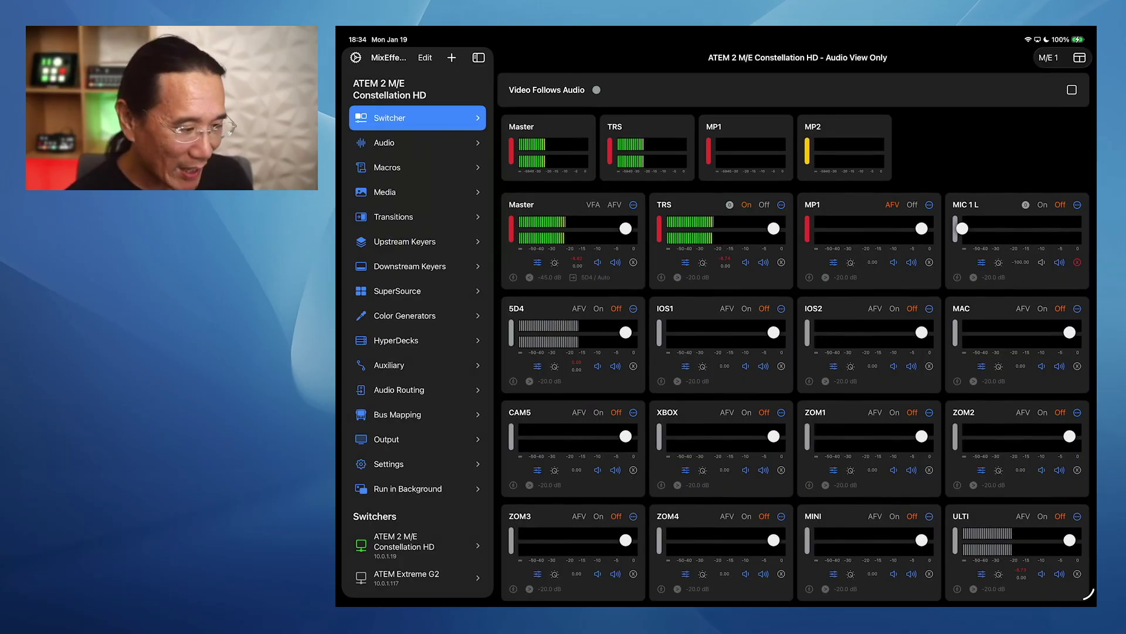
pyautogui.scroll(-1, 821, 333)
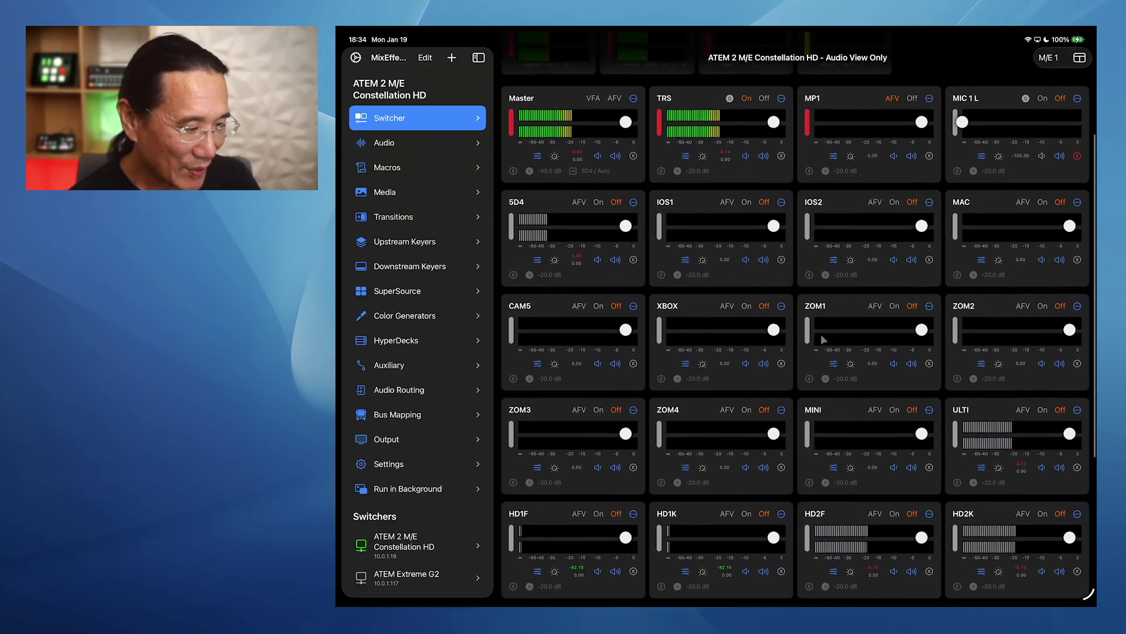
pyautogui.scroll(-3, 824, 339)
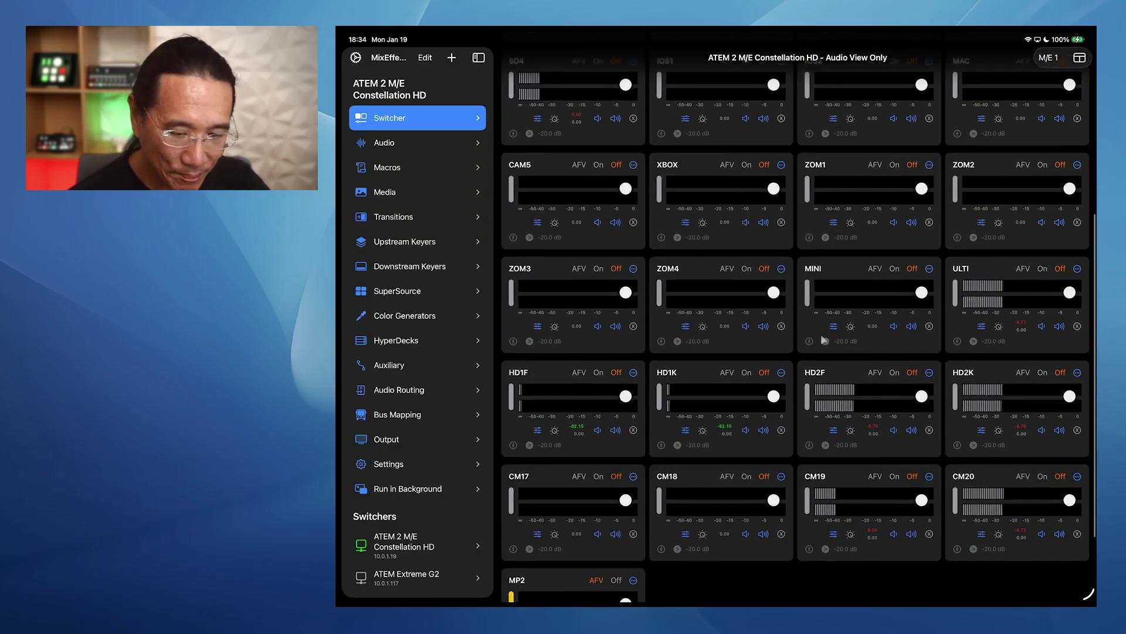
pyautogui.scroll(5, 823, 339)
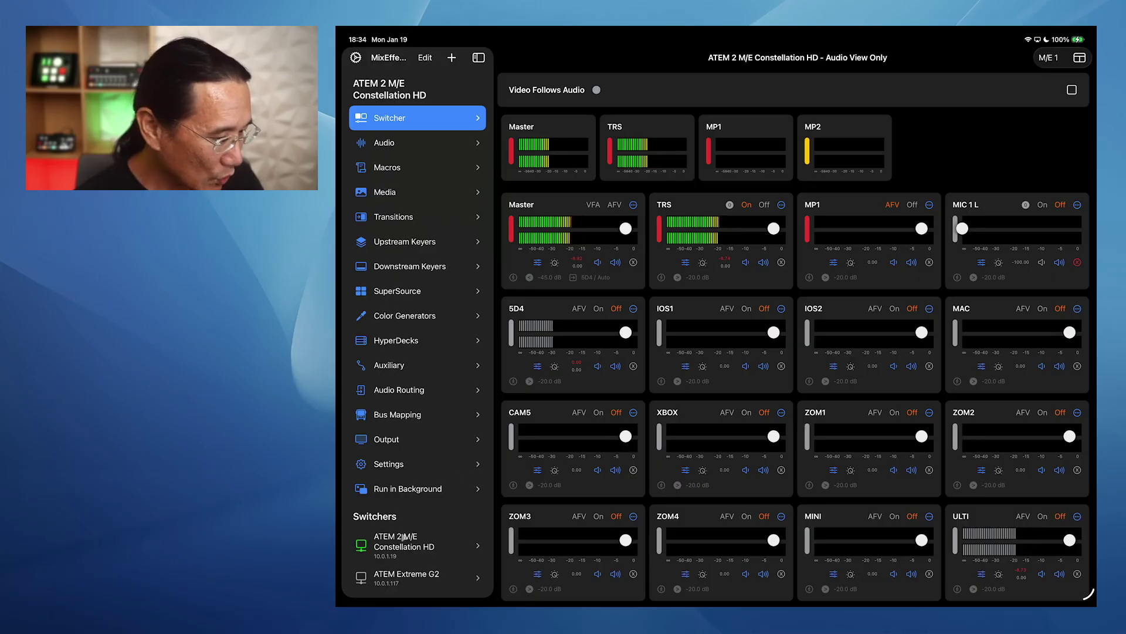
# Select the ATEM Extreme G2 under Switchers and connect to it
pyautogui.scroll(-3, 403, 536)
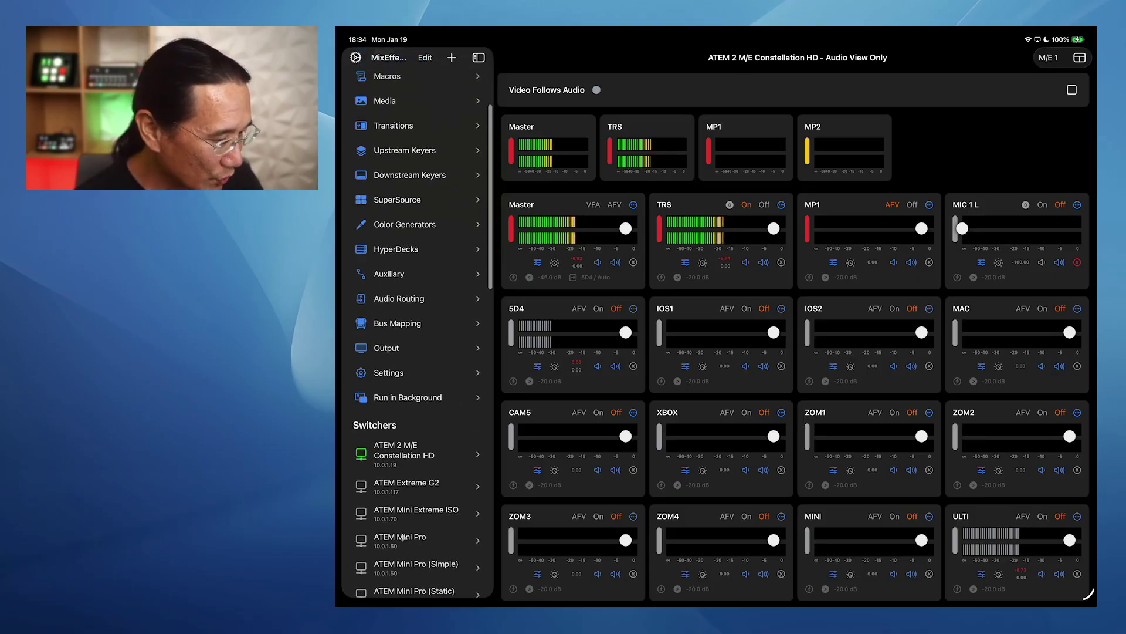
pyautogui.click(385, 489)
pyautogui.click(806, 160)
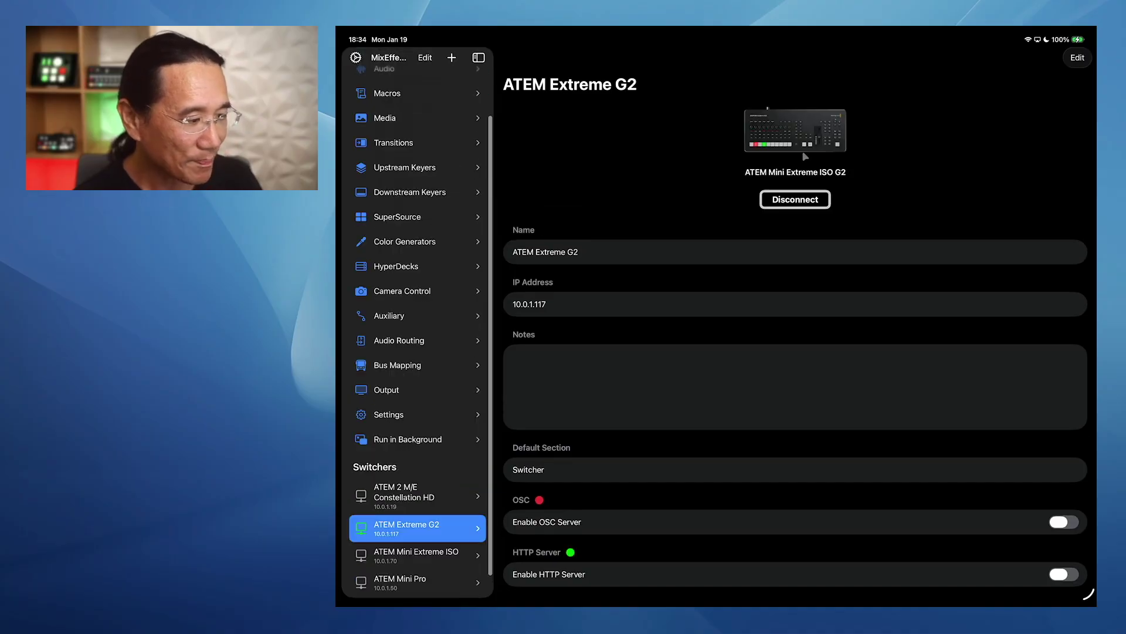
# Open the ATEM Extreme G2's control page and start a New Page
pyautogui.click(811, 132)
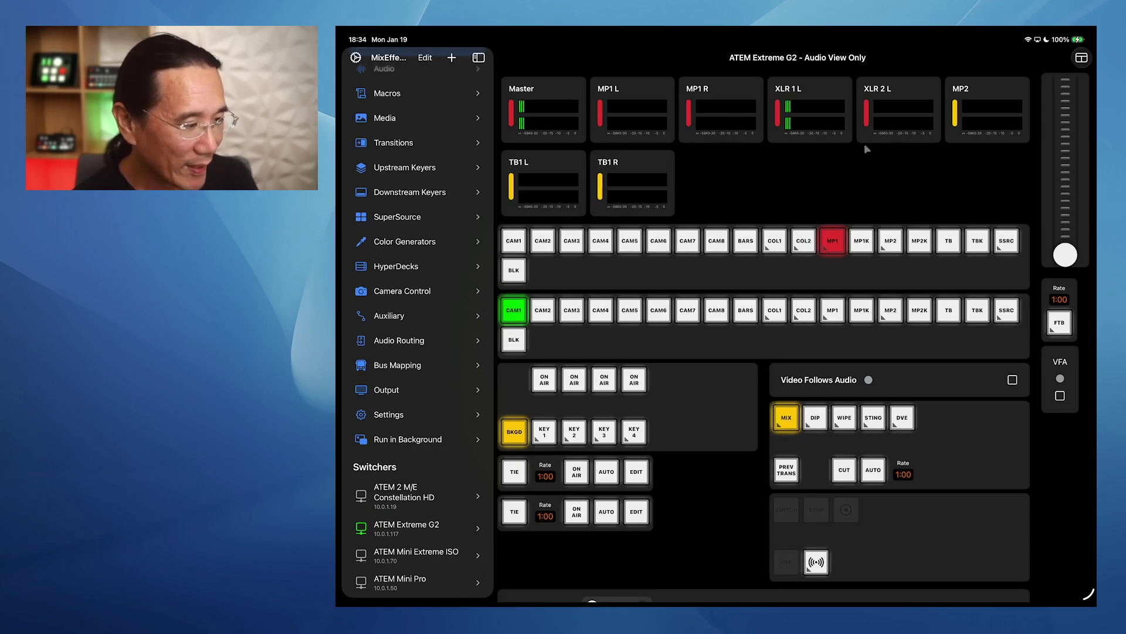
pyautogui.click(1081, 57)
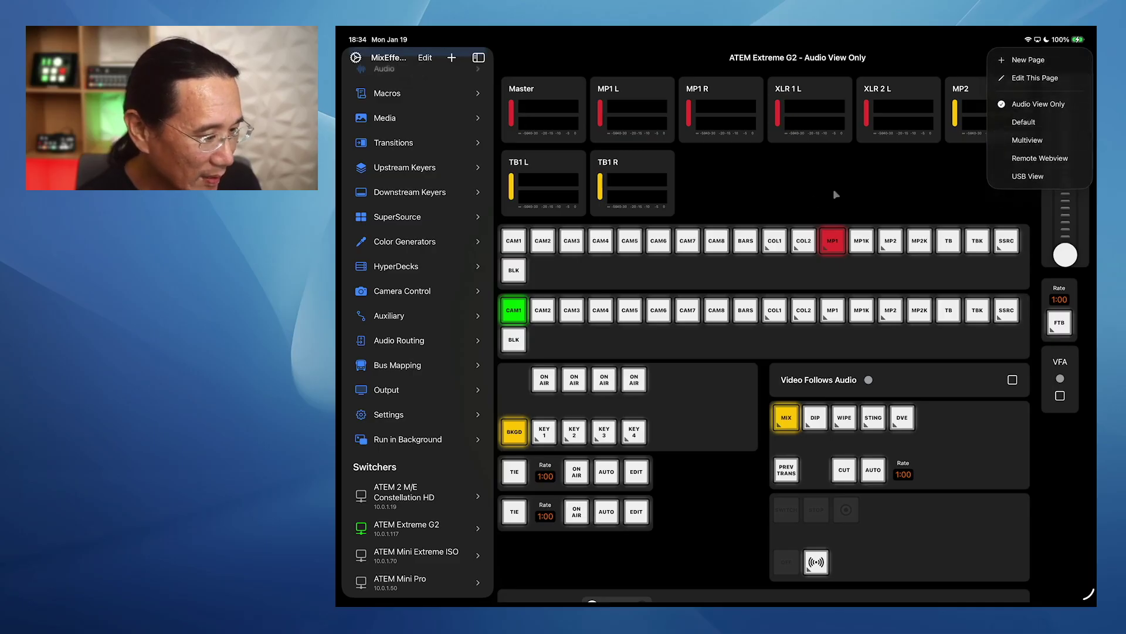
pyautogui.click(1024, 64)
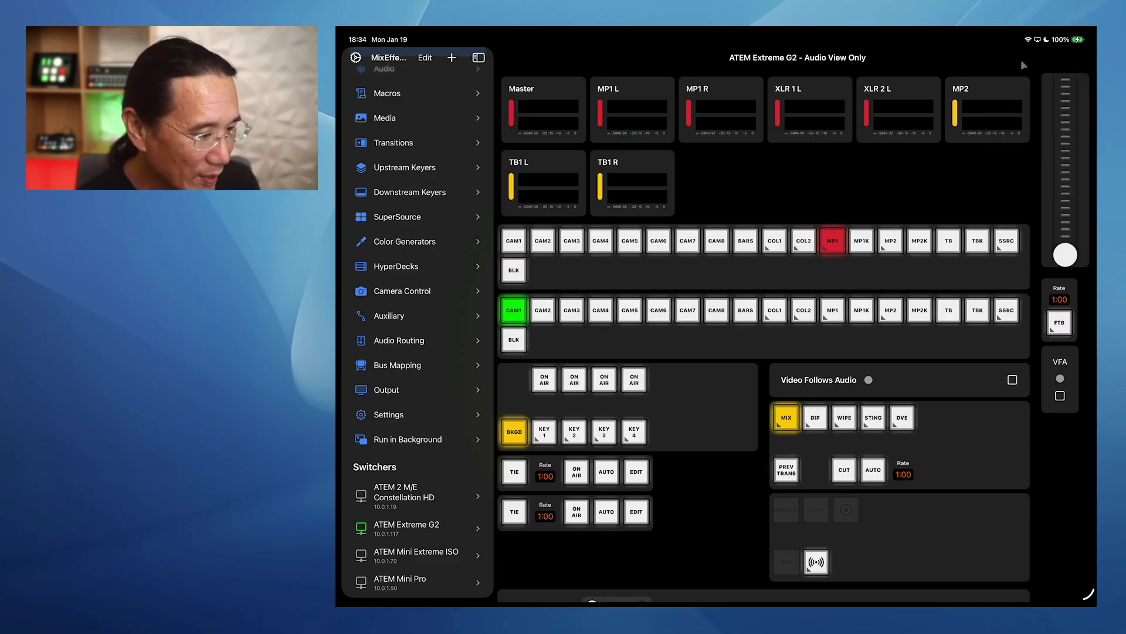
# Remove all default panels from the new Untitled Page
pyautogui.scroll(-5, 697, 434)
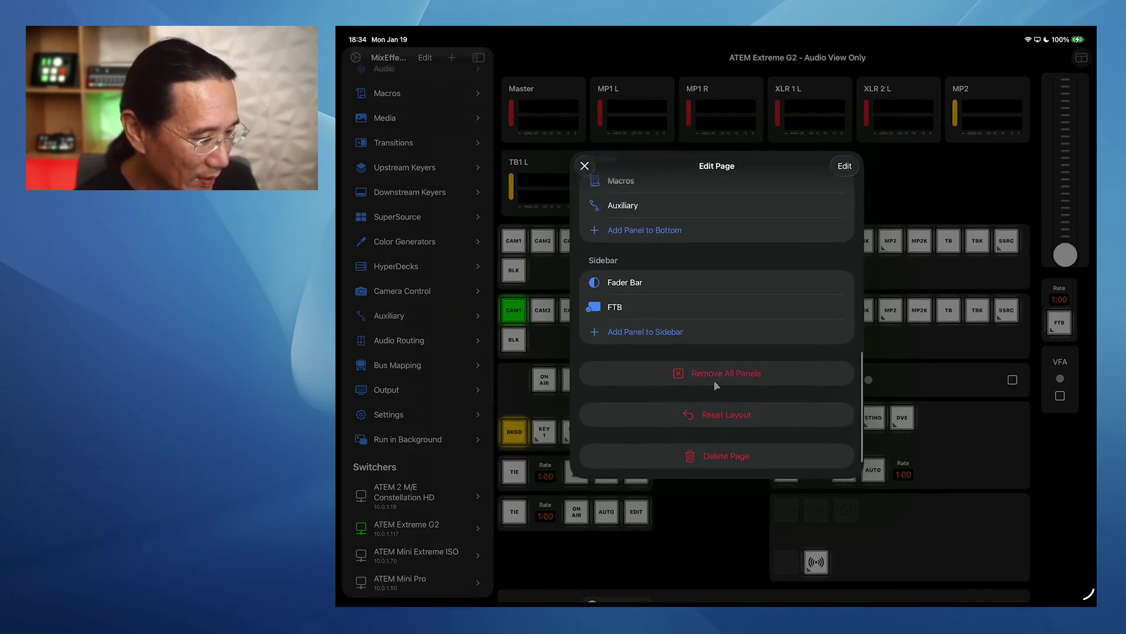
pyautogui.click(712, 374)
pyautogui.click(758, 349)
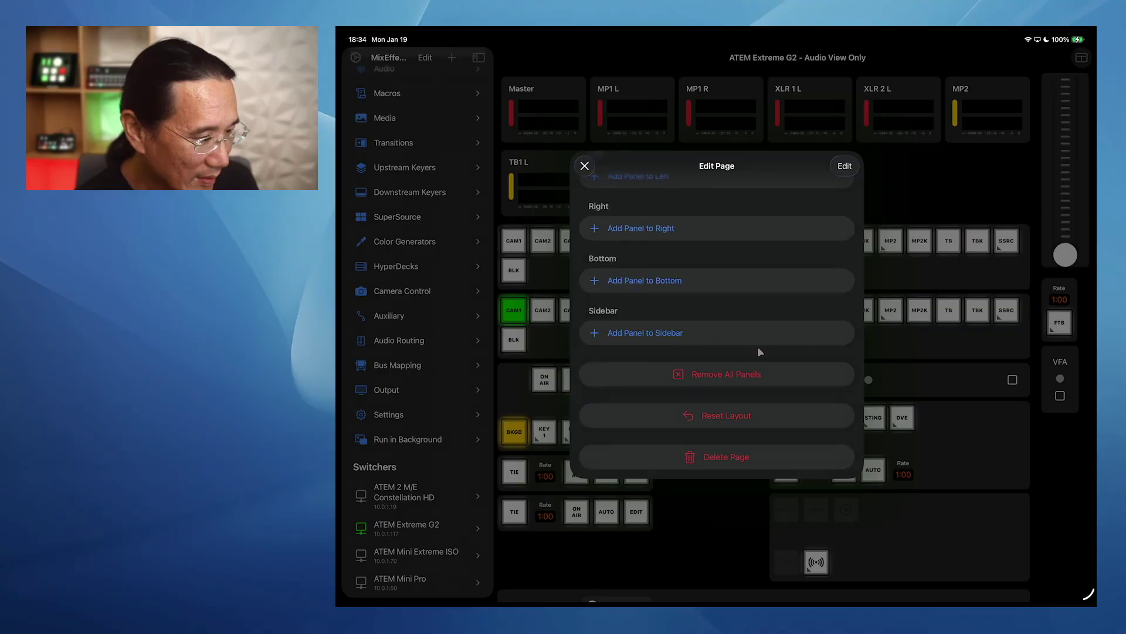
# Put the Audio panel at the top and review its strips from Master through MADI 31/32
pyautogui.click(621, 413)
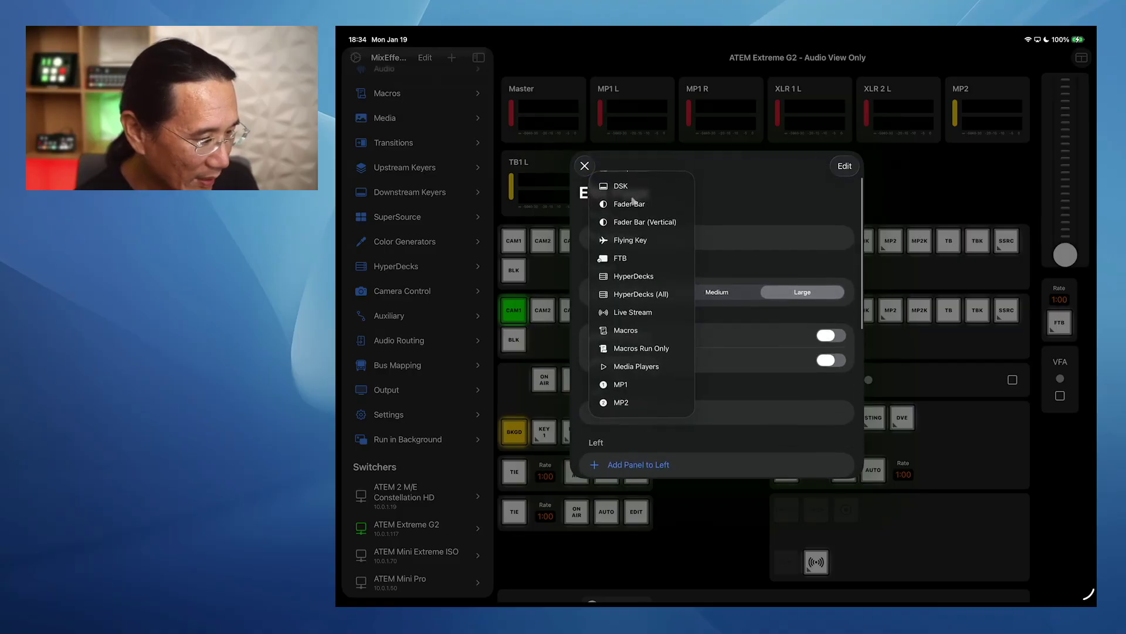
pyautogui.scroll(5, 642, 293)
pyautogui.click(623, 183)
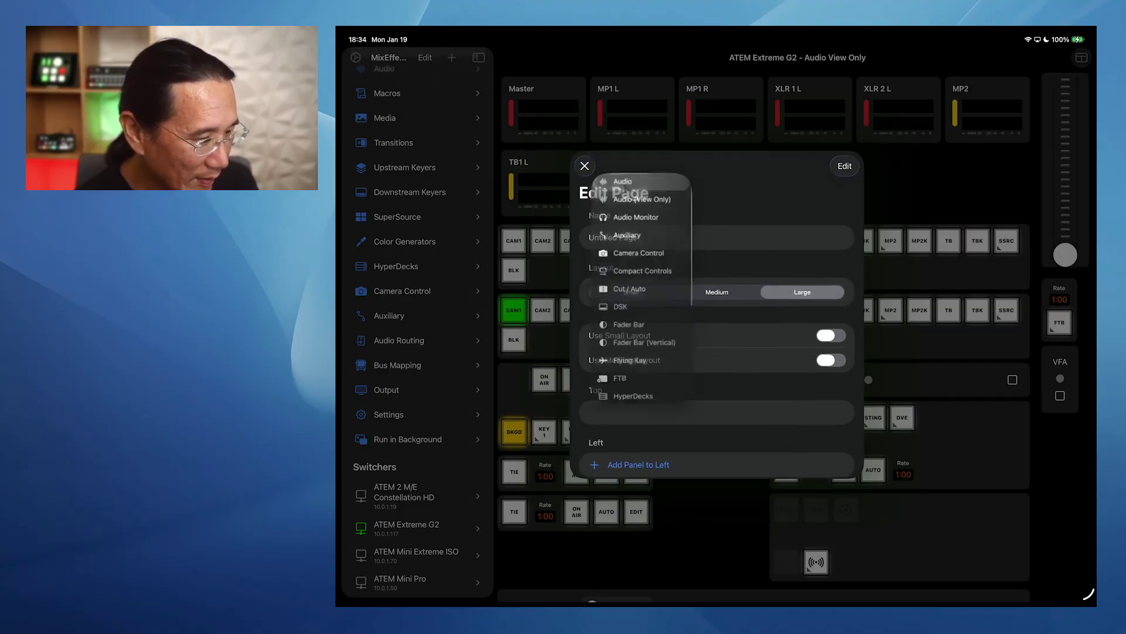
pyautogui.click(585, 254)
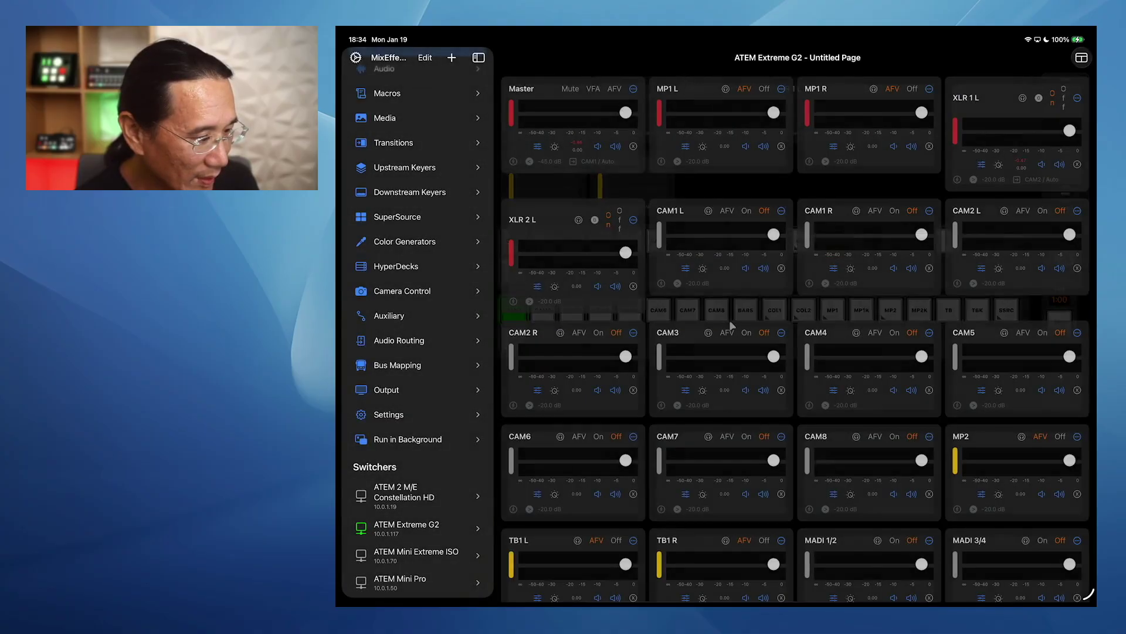
pyautogui.scroll(-10, 732, 326)
pyautogui.scroll(10, 732, 326)
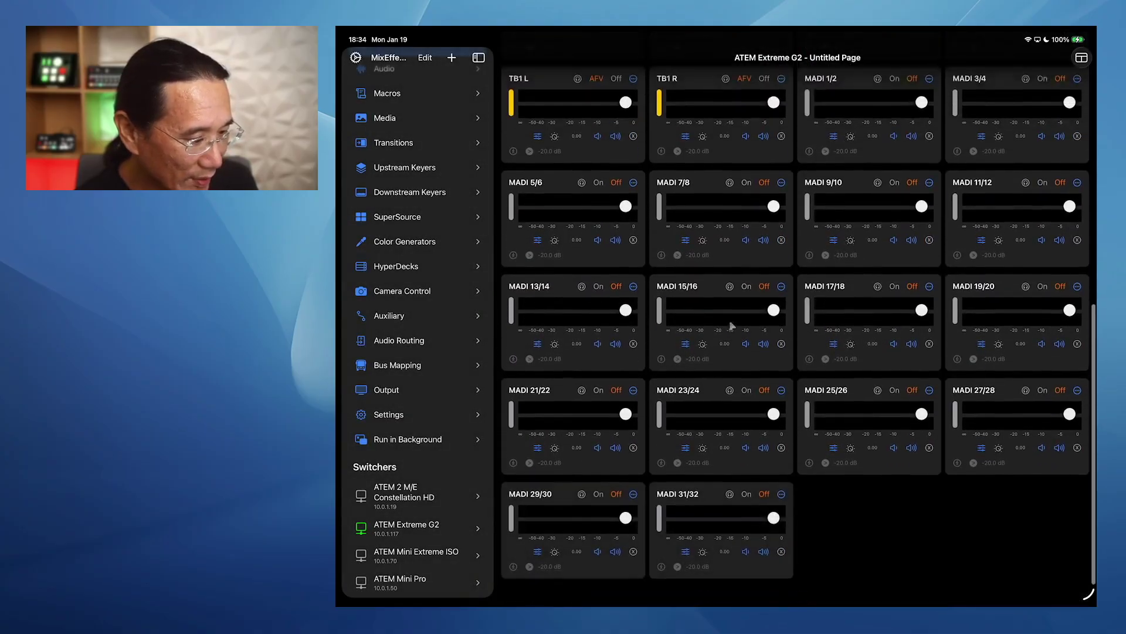
pyautogui.scroll(-10, 749, 326)
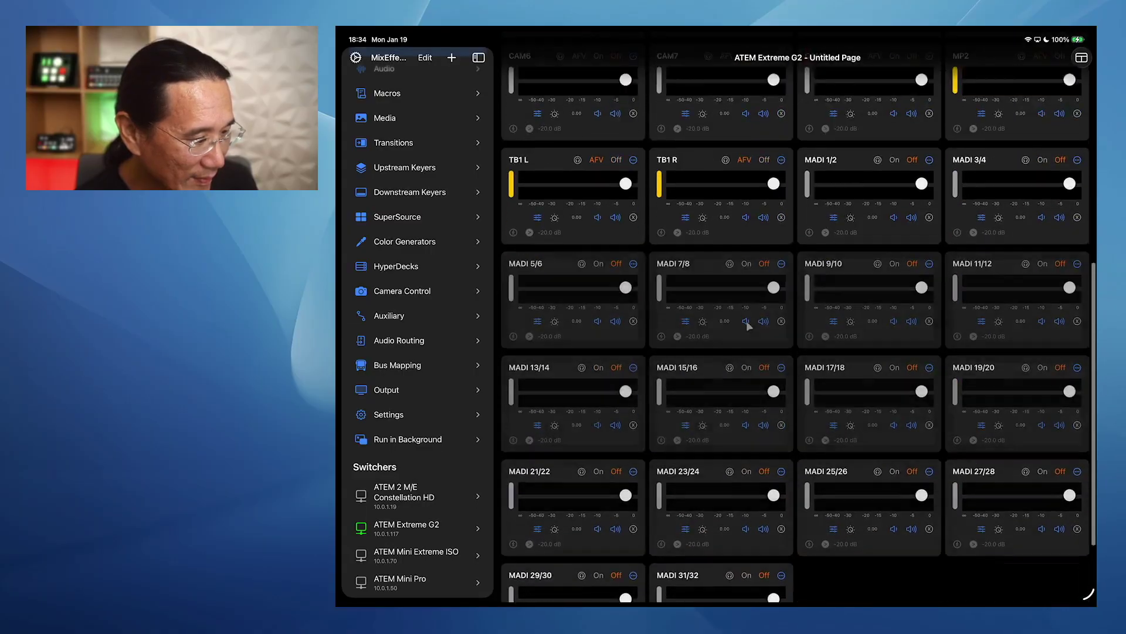
pyautogui.scroll(10, 746, 321)
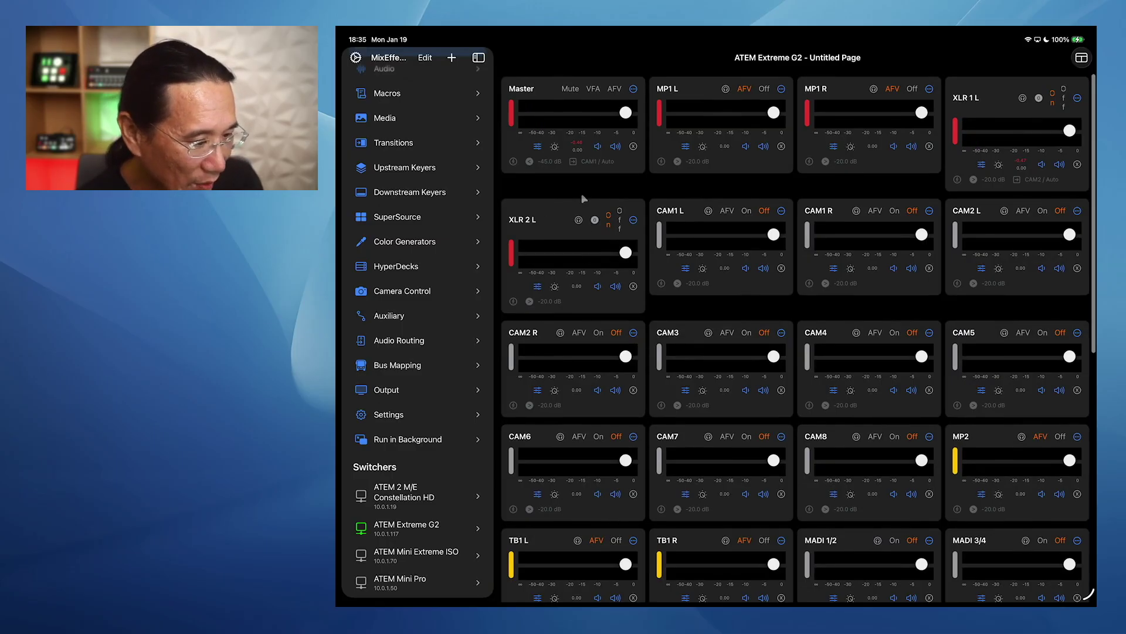
pyautogui.scroll(2, 464, 160)
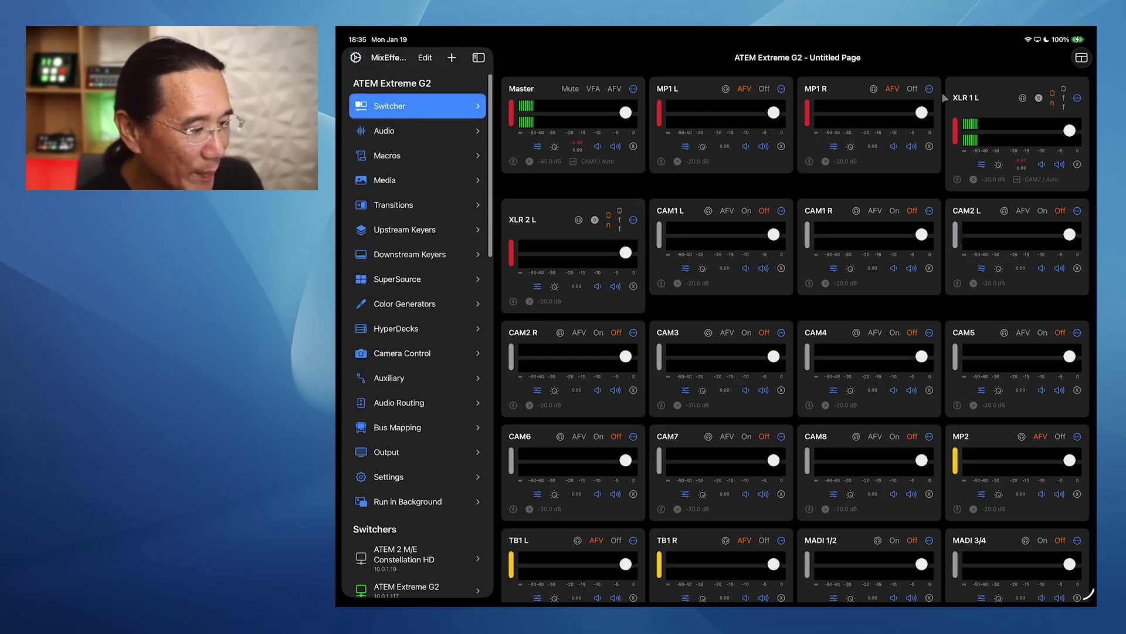
# Switch the ATEM Extreme G2 back to its Audio View Only page, showing Master through TB1 L/R
pyautogui.click(1081, 58)
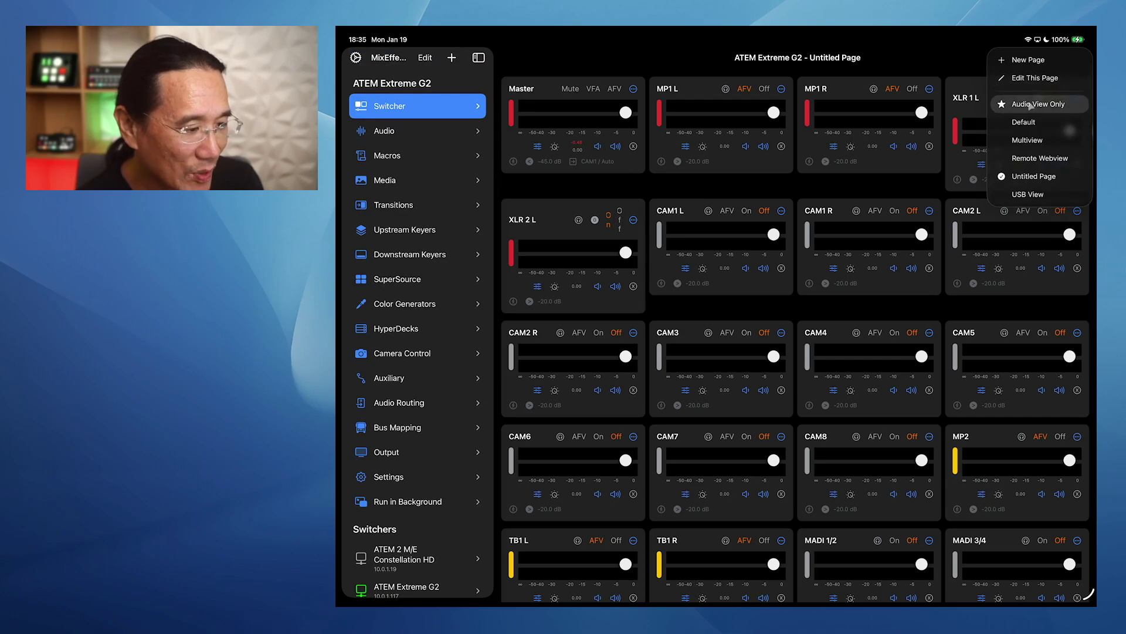
pyautogui.click(1031, 105)
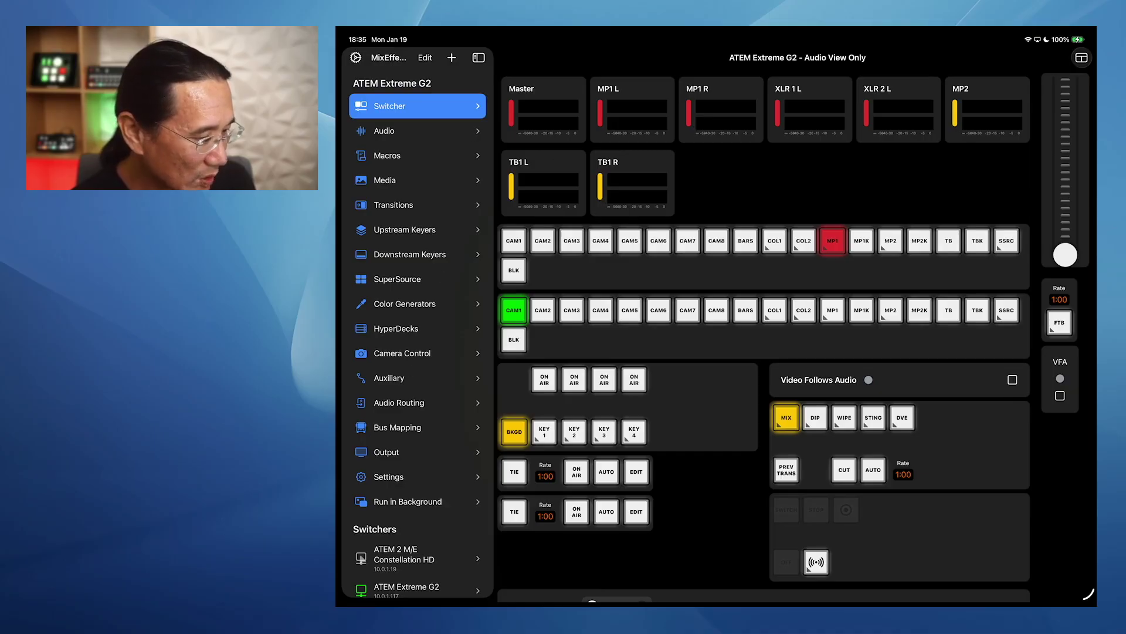
# Switch control to the ATEM 2 M/E Constellation HD and view its page editor without changes
pyautogui.click(404, 558)
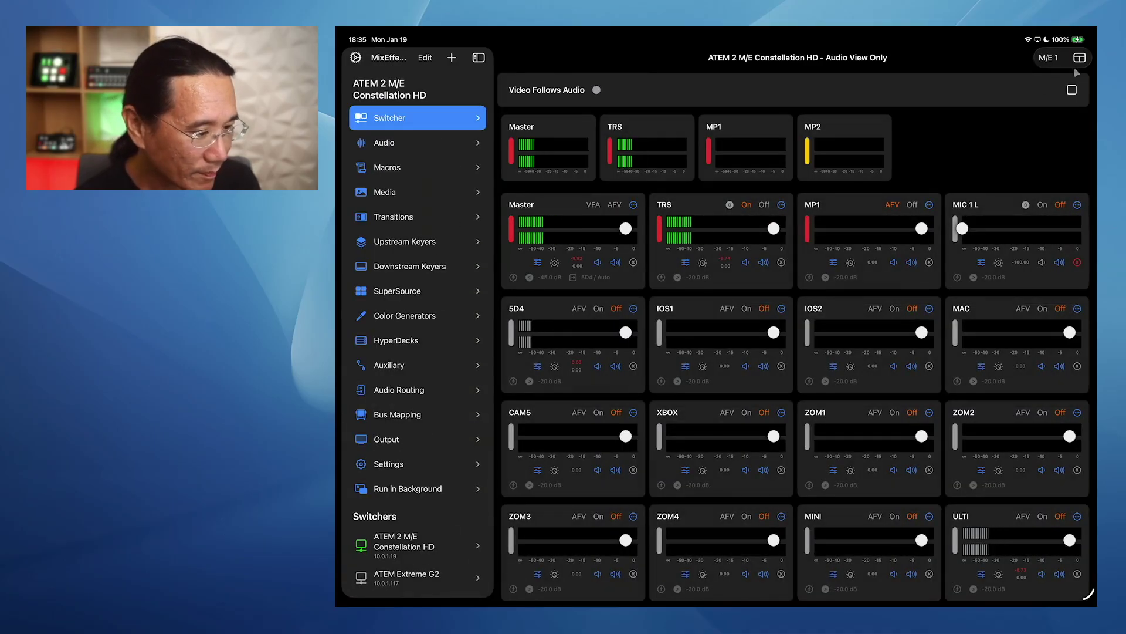
pyautogui.click(1079, 58)
pyautogui.click(1067, 88)
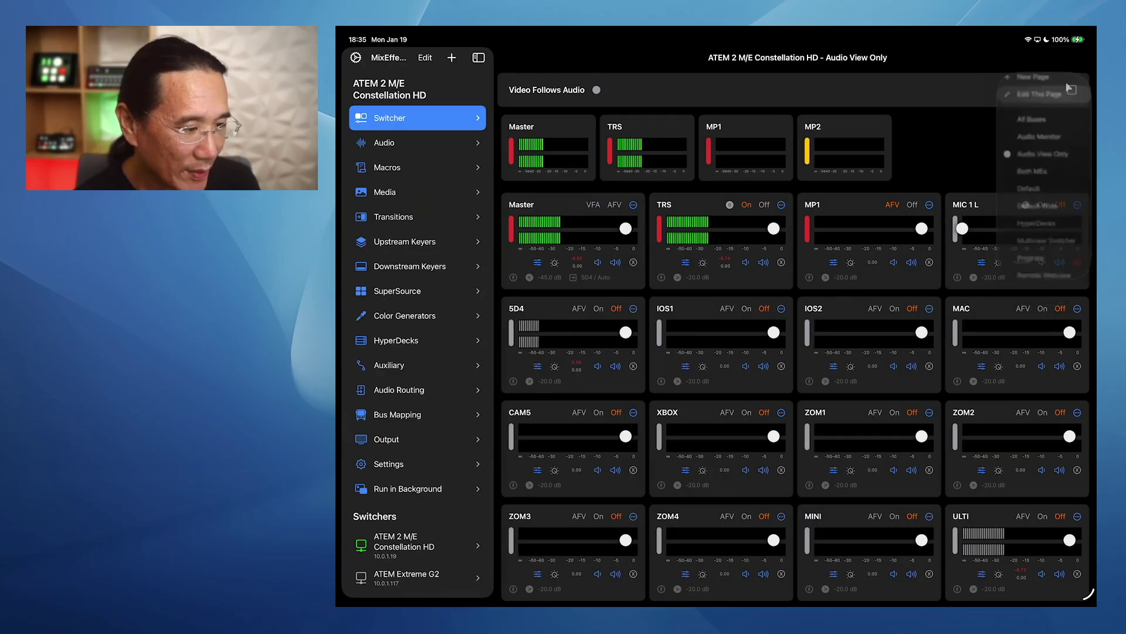
pyautogui.hscroll(3, 752, 459)
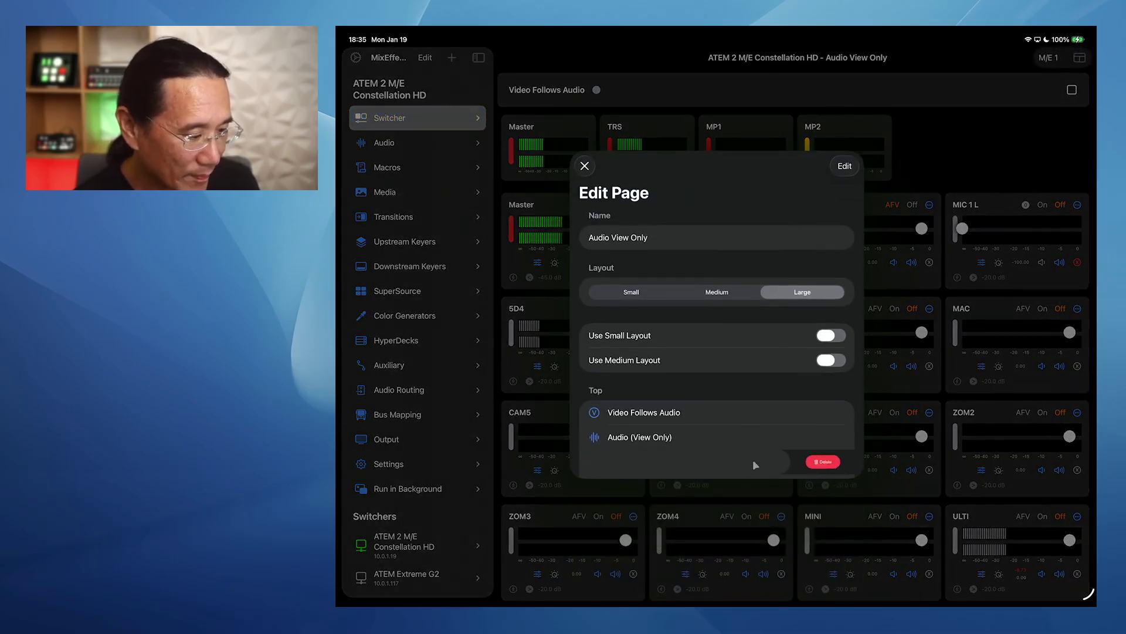
pyautogui.hscroll(-3, 752, 460)
pyautogui.click(585, 166)
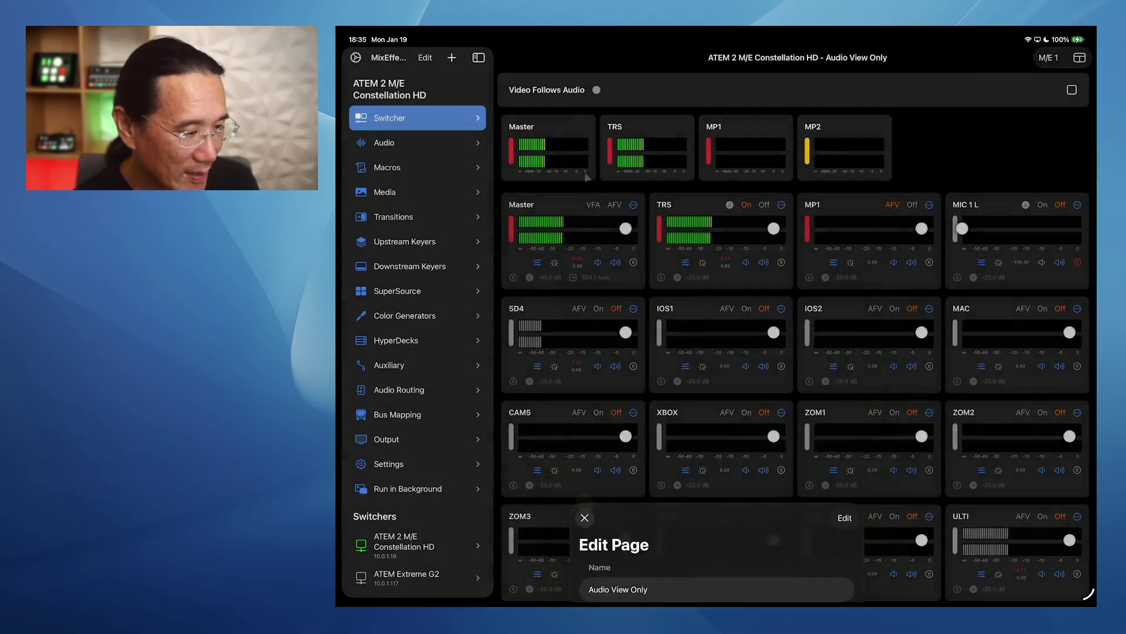
# Show the USB View Only page with its multiview and USB Video layouts
pyautogui.click(1077, 59)
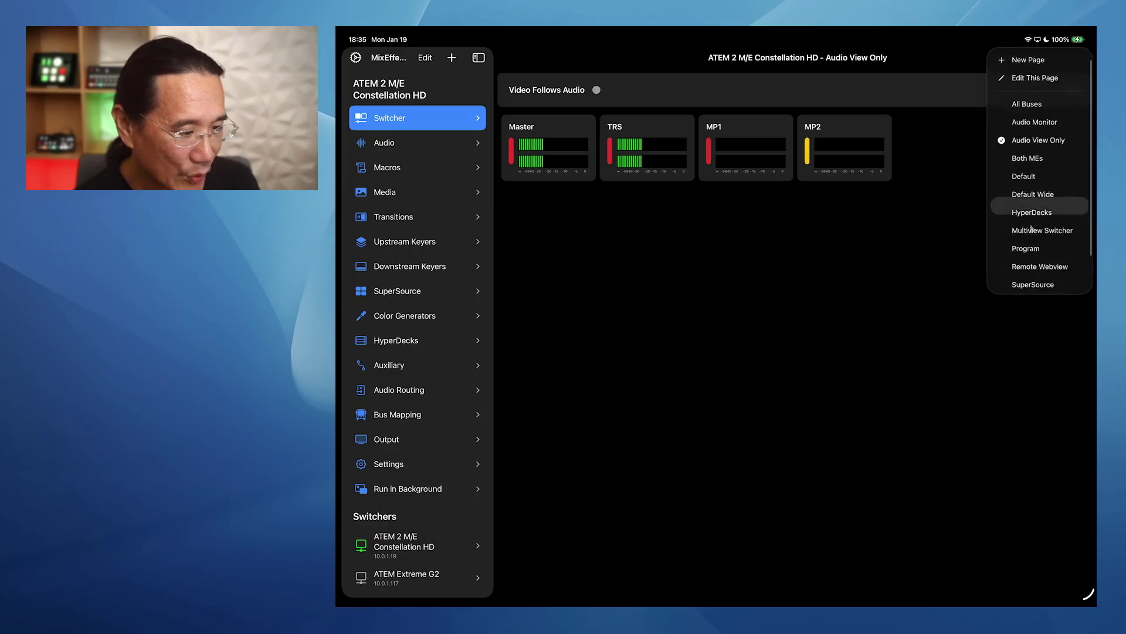
pyautogui.scroll(-3, 1031, 229)
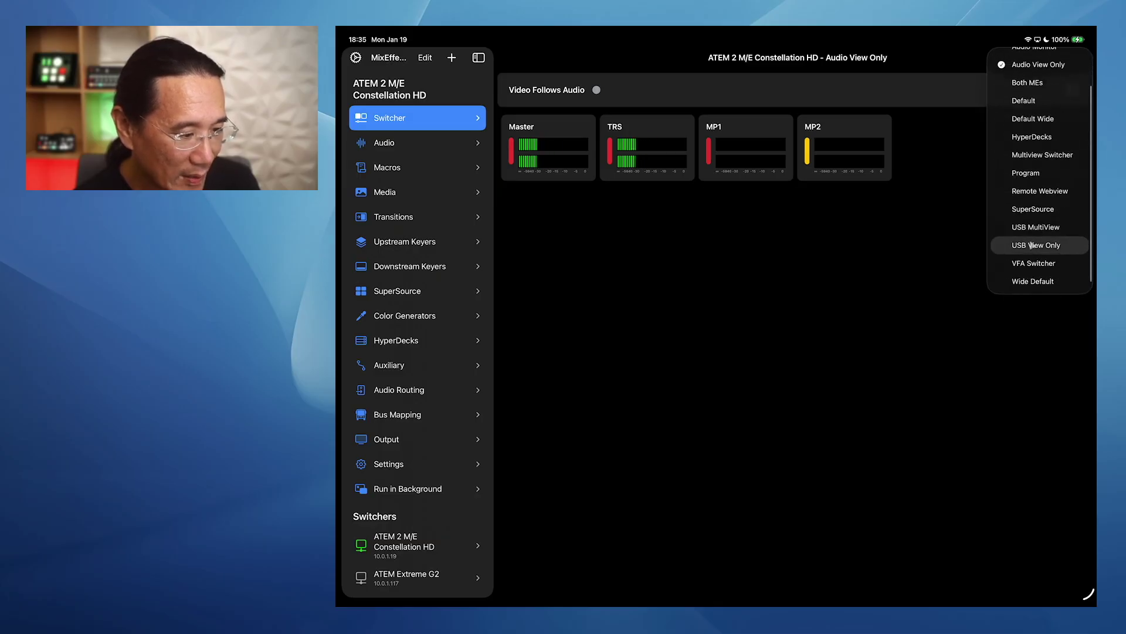
pyautogui.click(1030, 245)
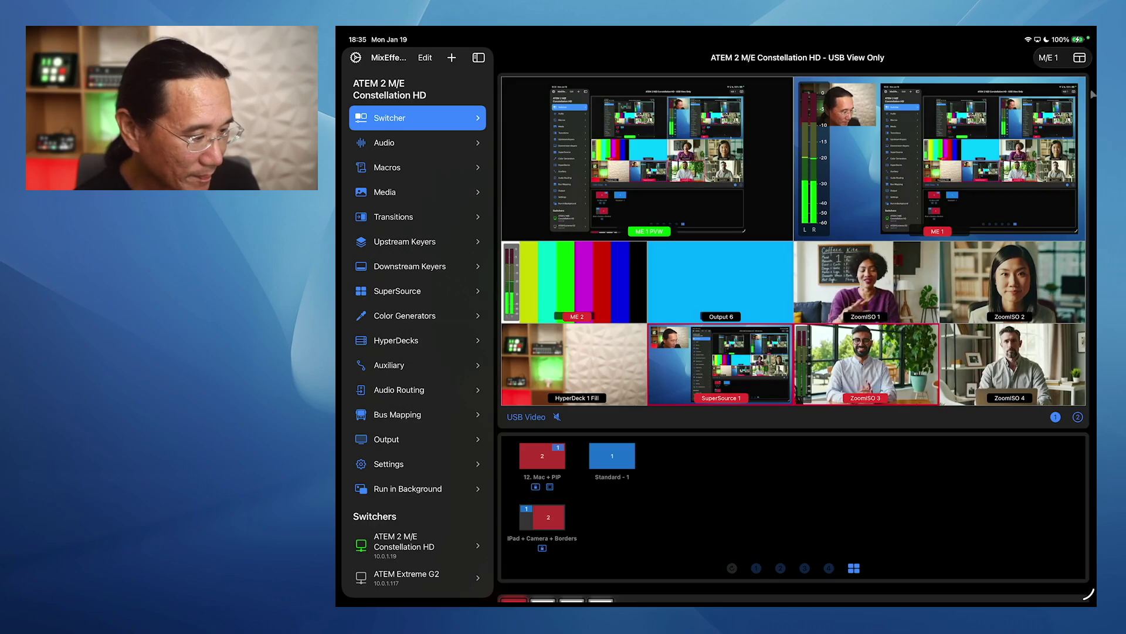
# Switch the Constellation HD to the USB MultiView page with scenes and transition controls
pyautogui.click(1080, 57)
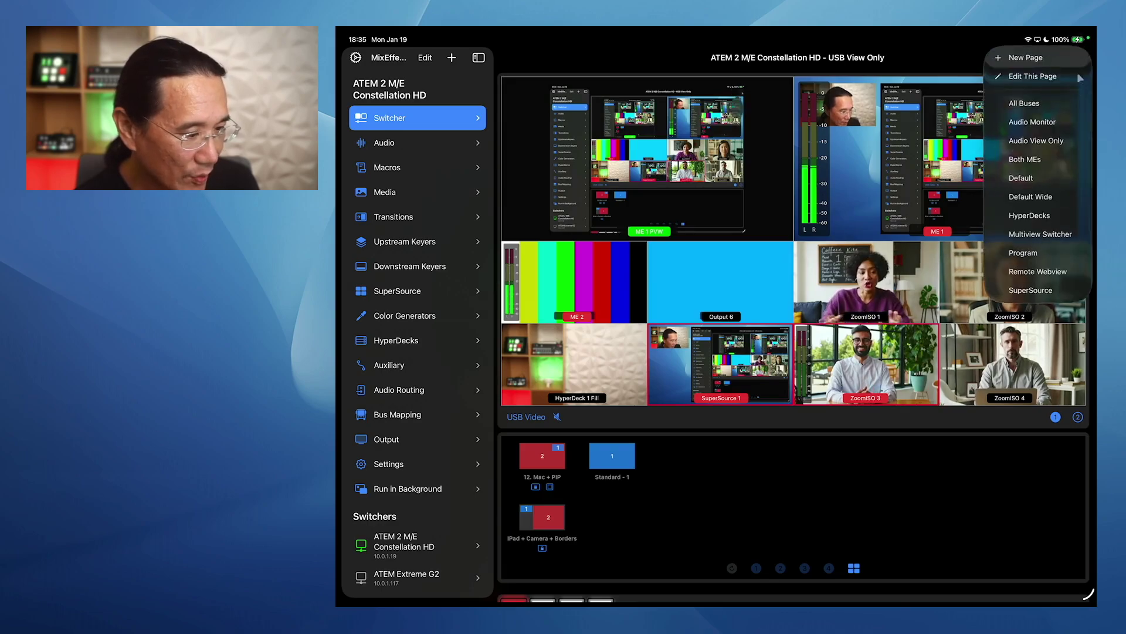
pyautogui.scroll(-3, 1027, 258)
pyautogui.click(1030, 250)
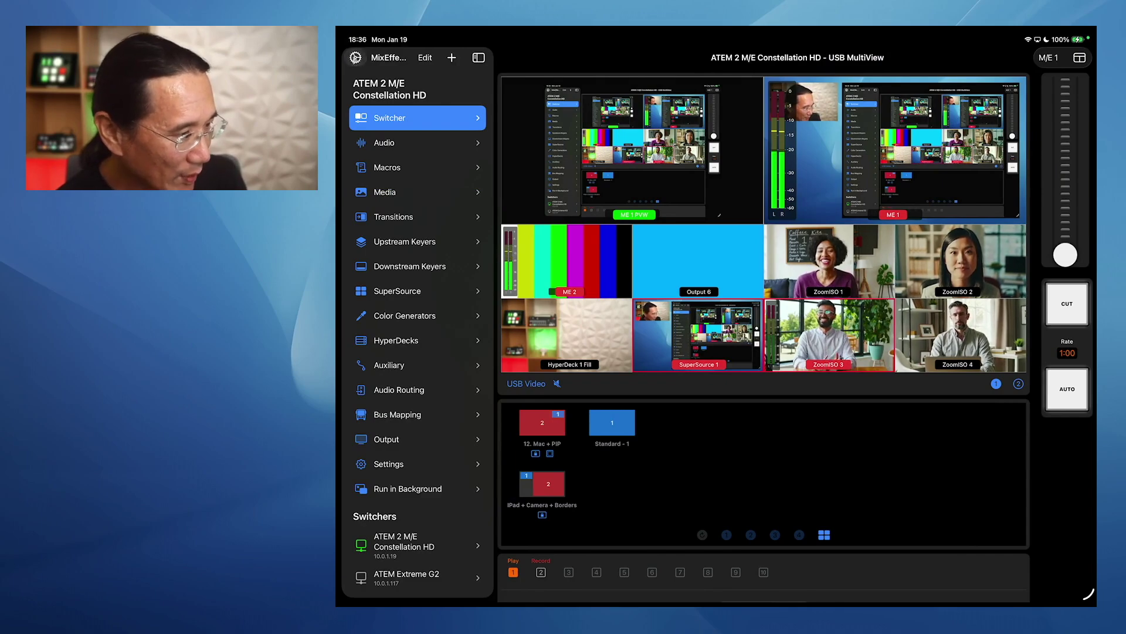
# Open MixEffect Settings and go to Automations for shortcuts, OSC and the HTTP server
pyautogui.click(356, 58)
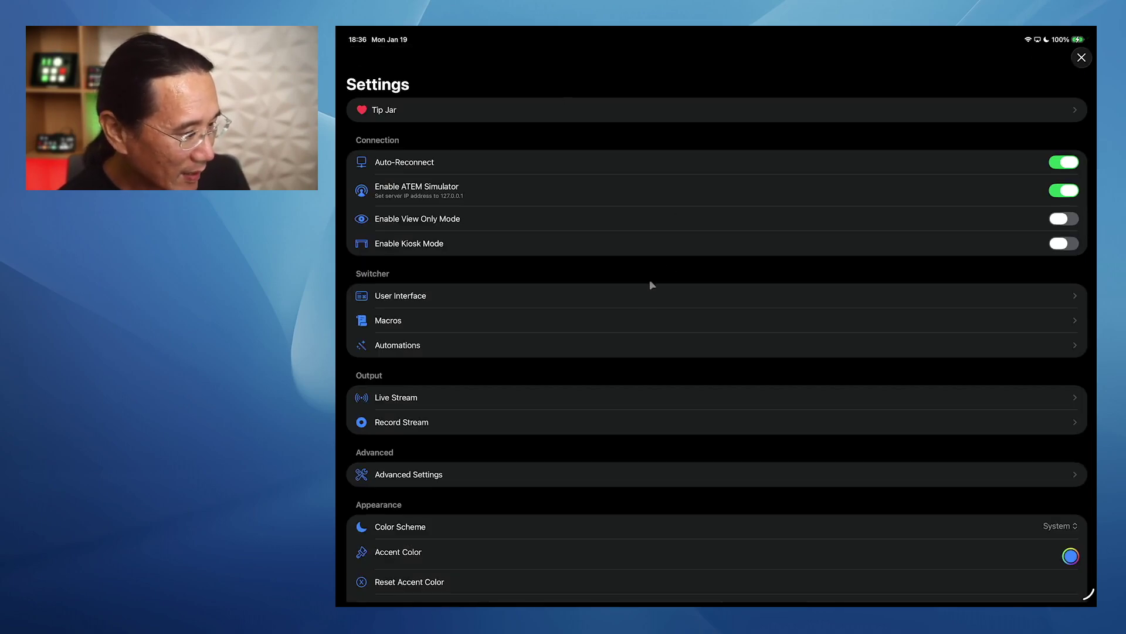
pyautogui.click(660, 350)
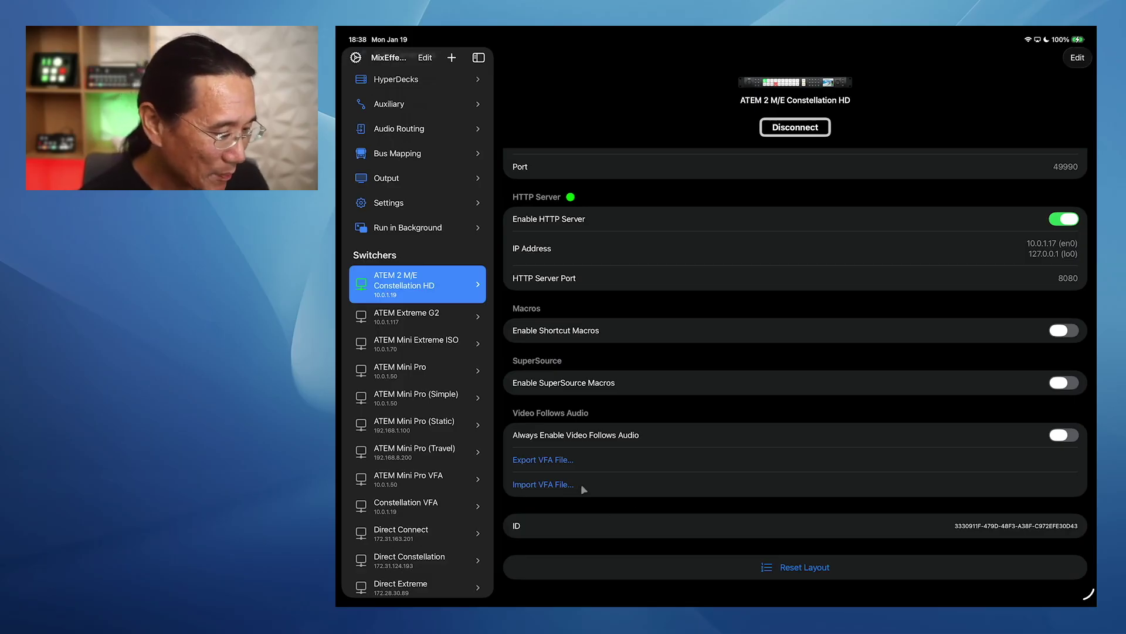
# Show the Constellation HD's details, with HTTP Server on port 8080 and Video Follows Audio off
pyautogui.click(389, 286)
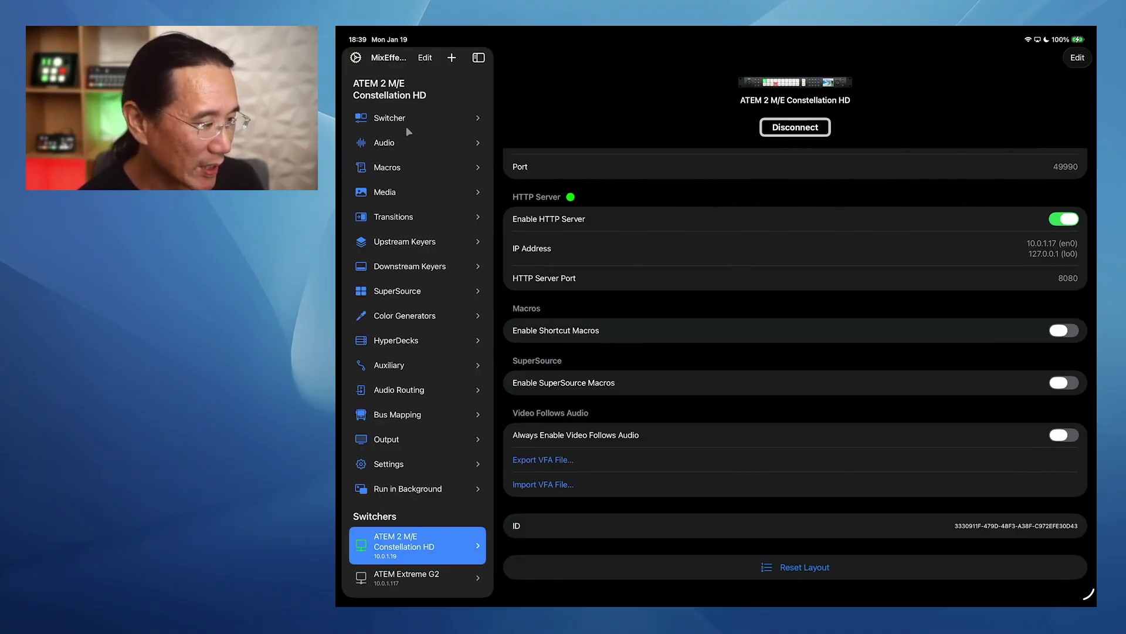
# Return to the USB MultiView page, toggle the USB Video sound, and bring up the pages list
pyautogui.click(408, 120)
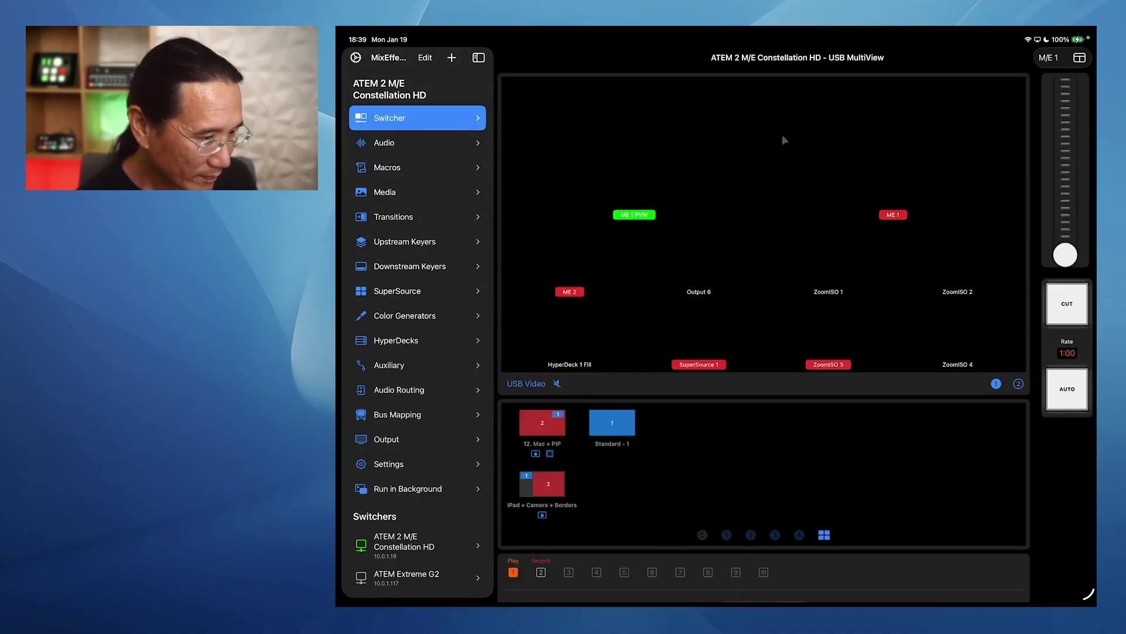
pyautogui.click(558, 384)
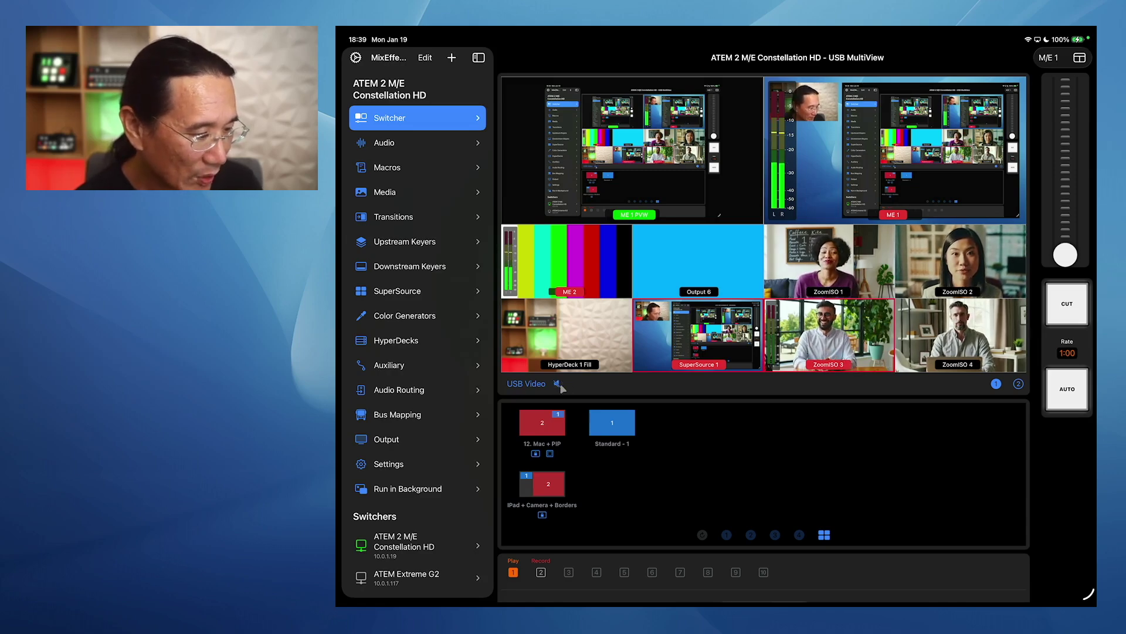
pyautogui.click(1083, 59)
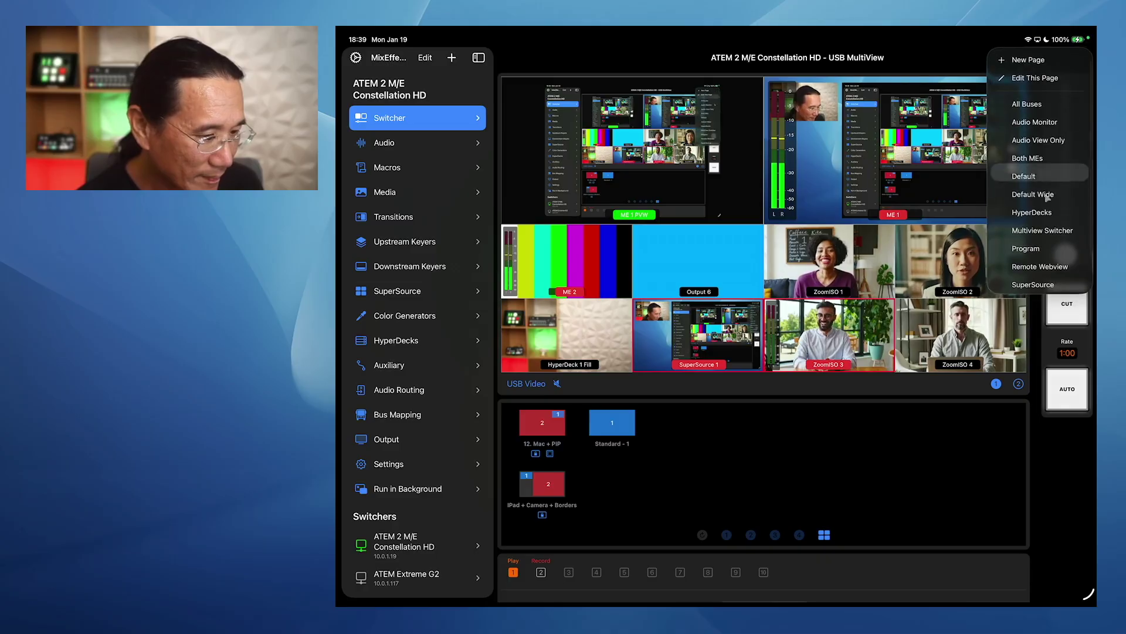
# Switch to the page with input button rows, check the feed's options, then show its playback controls
pyautogui.click(1032, 261)
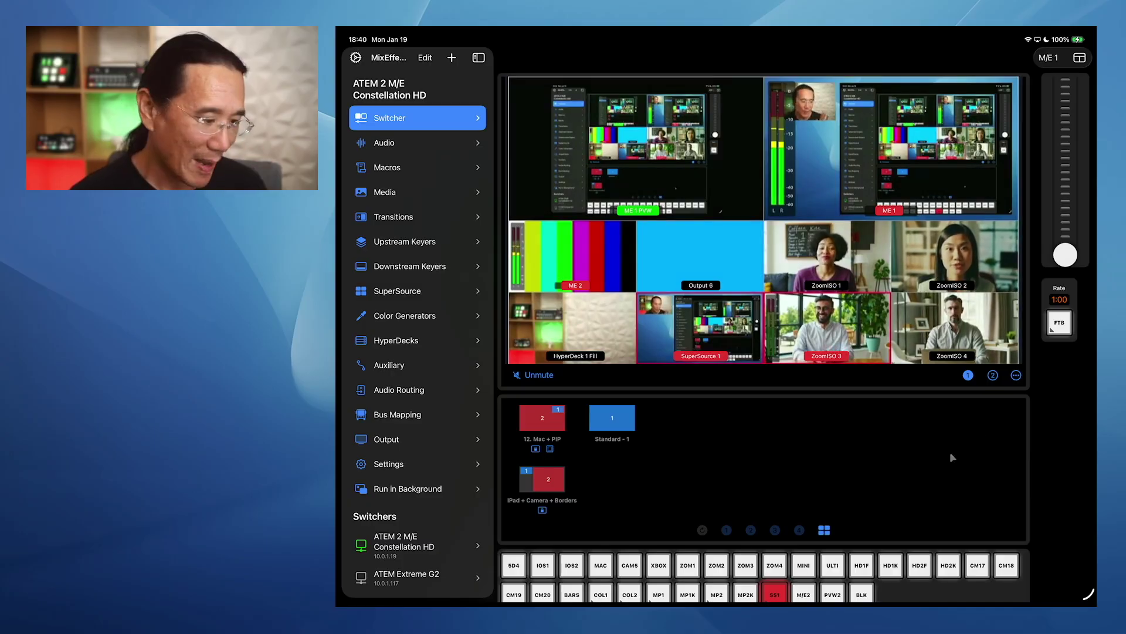
pyautogui.click(1017, 377)
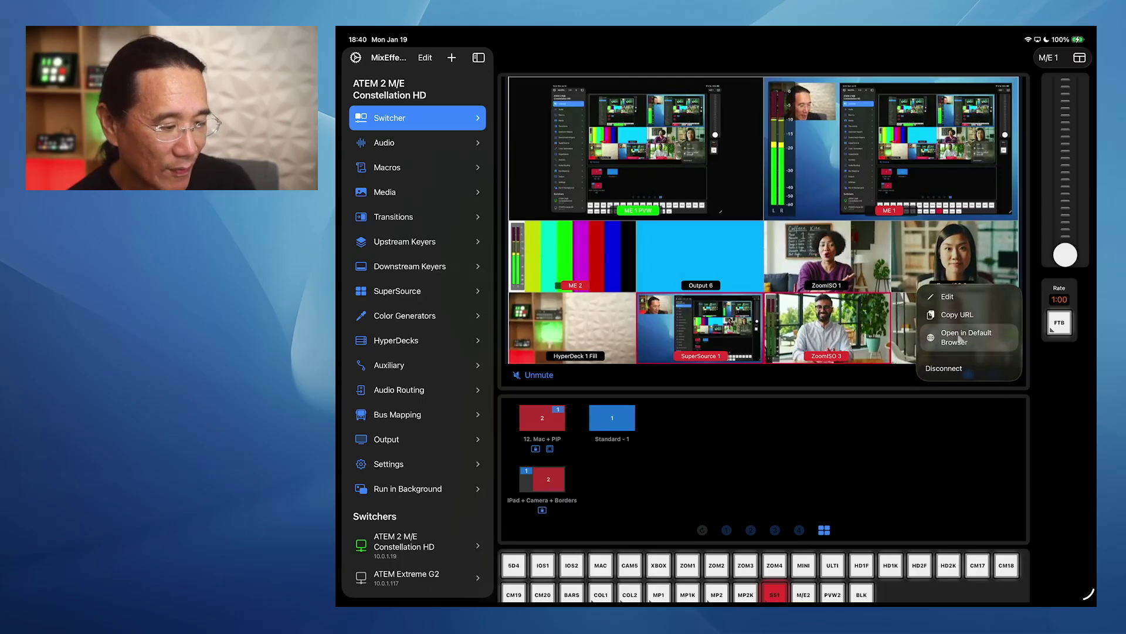
pyautogui.click(1054, 400)
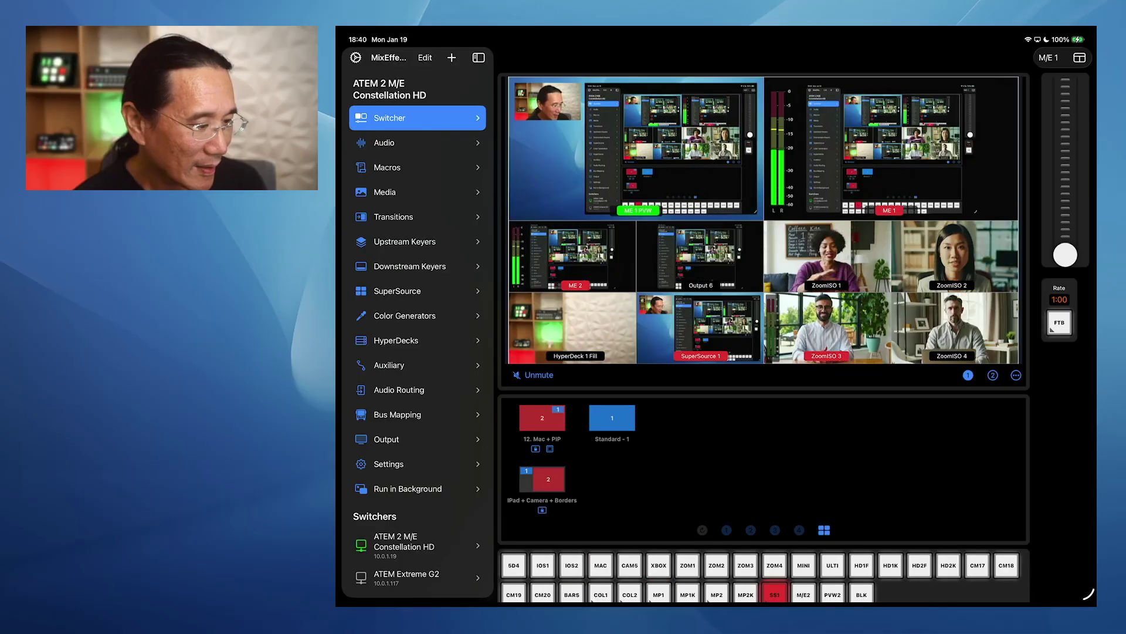
pyautogui.click(969, 352)
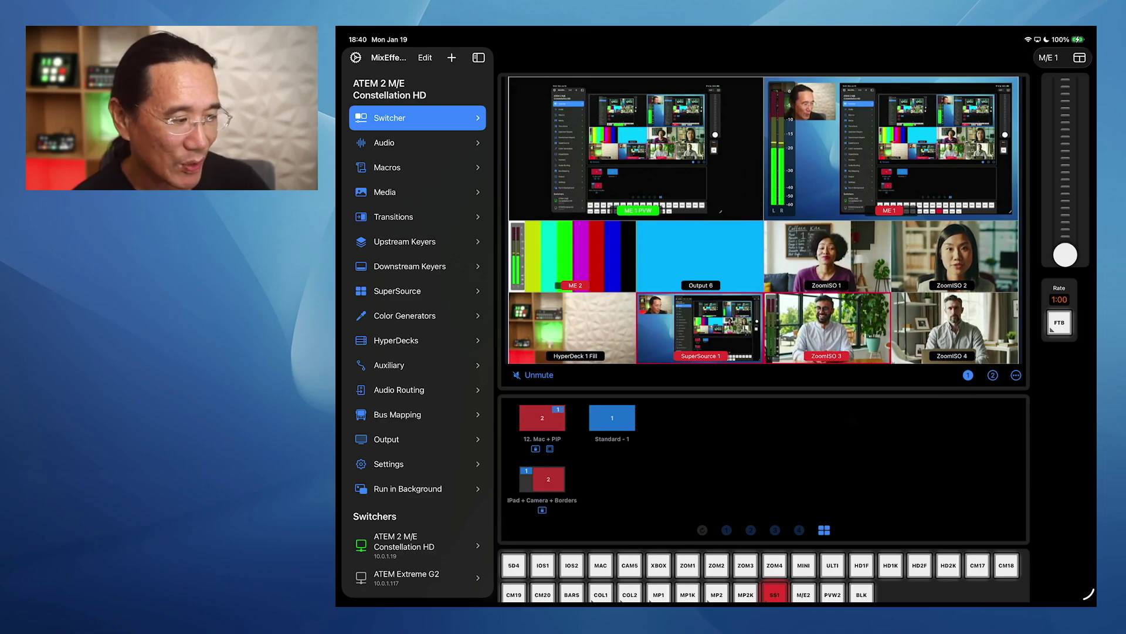
# Cut IOS2 to program, then run an Auto transition back to SS1
pyautogui.click(572, 565)
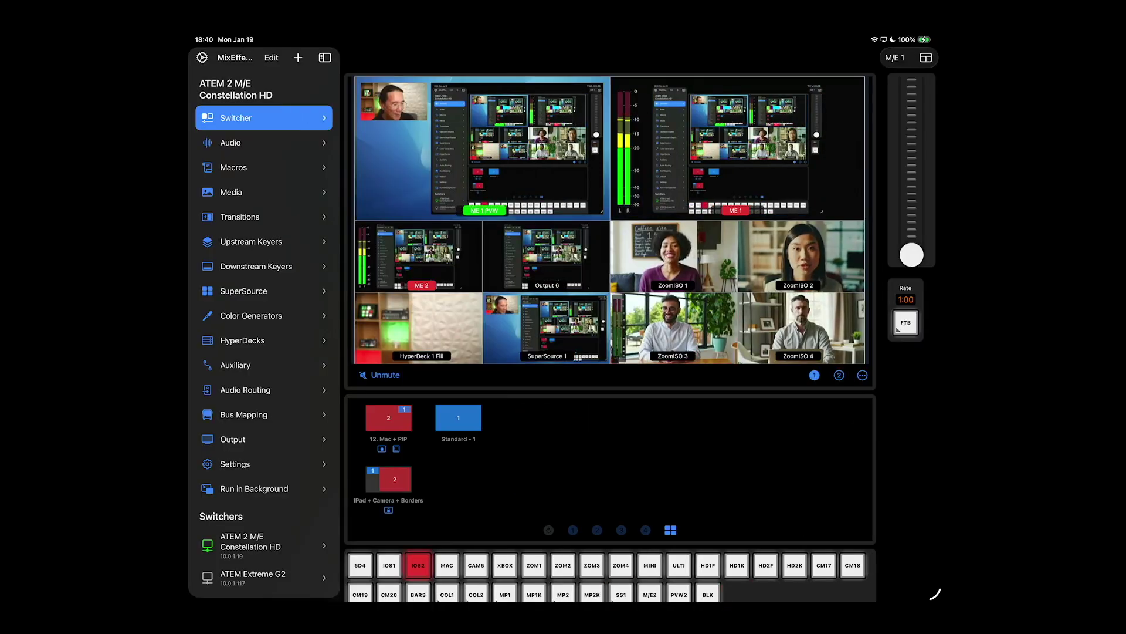
pyautogui.press('space')
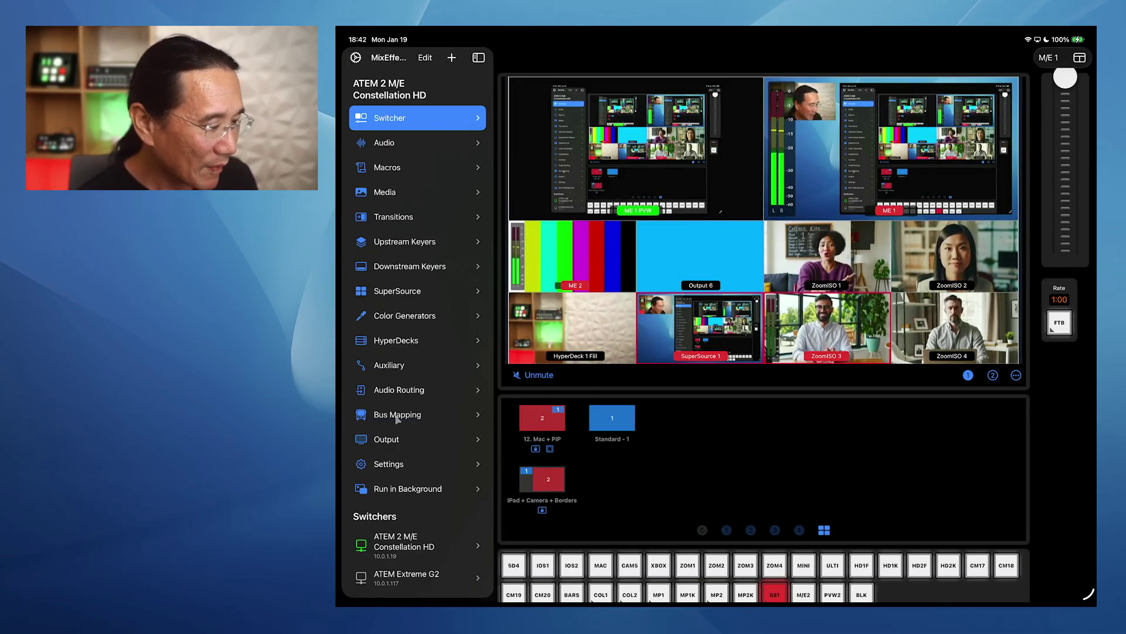
# Open the Constellation HD's details and scroll through its audio, display and control settings
pyautogui.click(405, 543)
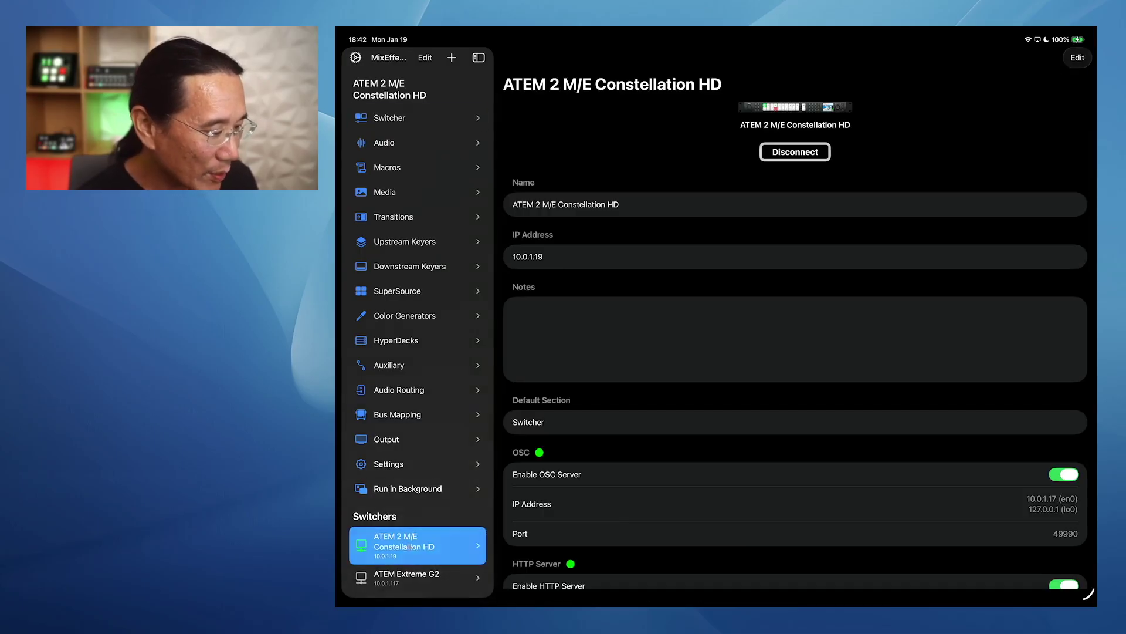
pyautogui.scroll(-6, 711, 481)
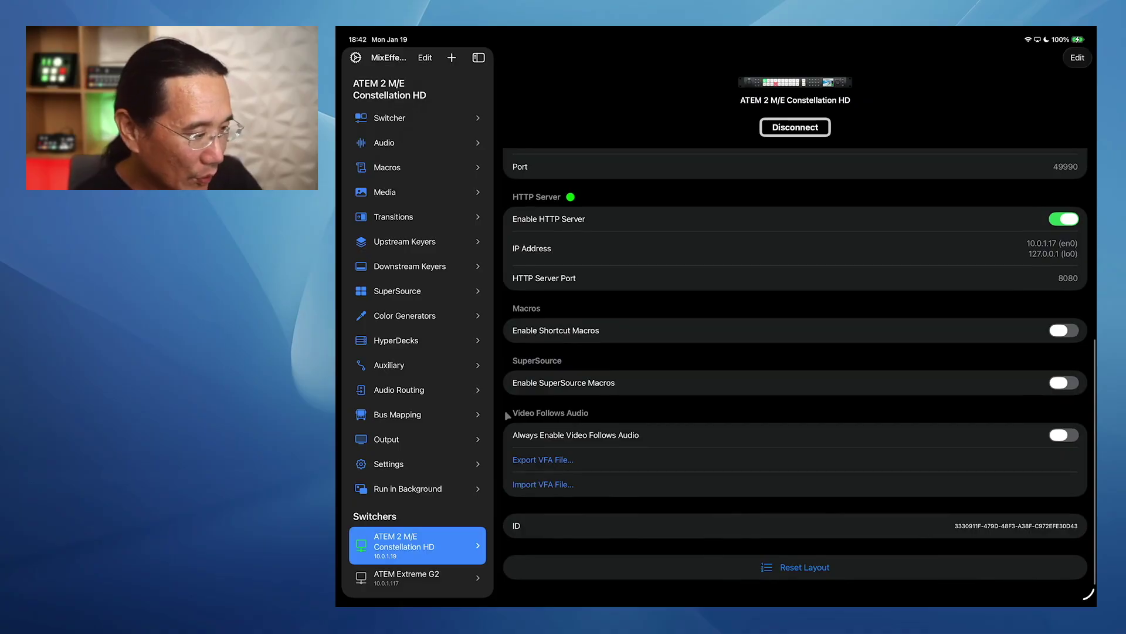
pyautogui.click(393, 464)
pyautogui.scroll(-5, 598, 449)
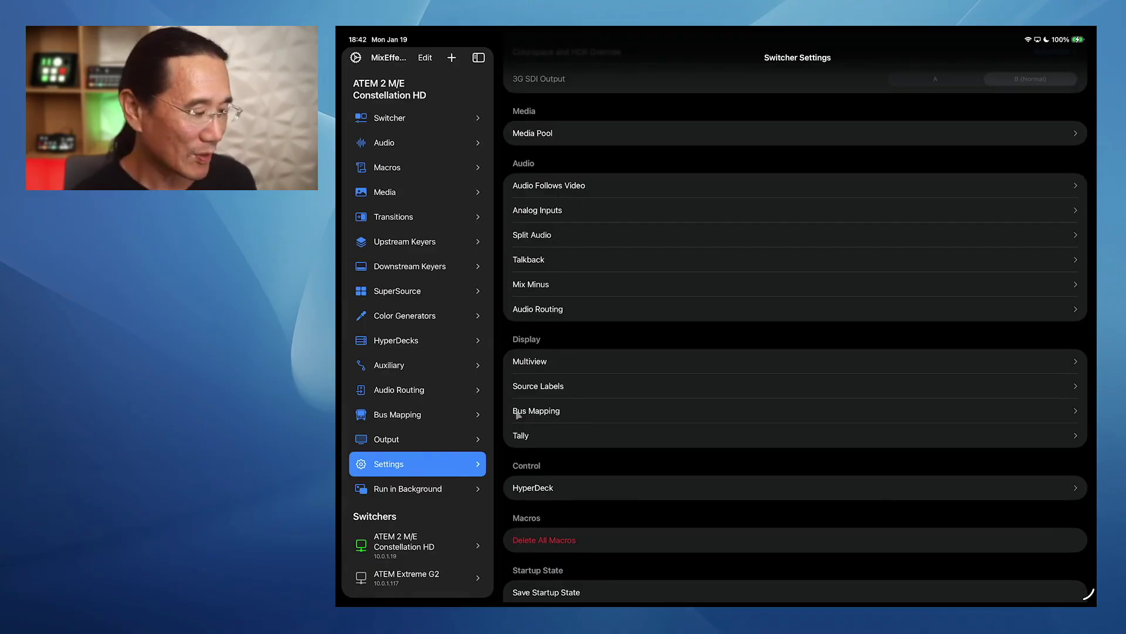
pyautogui.scroll(-3, 380, 545)
# Connect to the ATEM Extreme G2 and open its Bus Mapping page
pyautogui.click(387, 543)
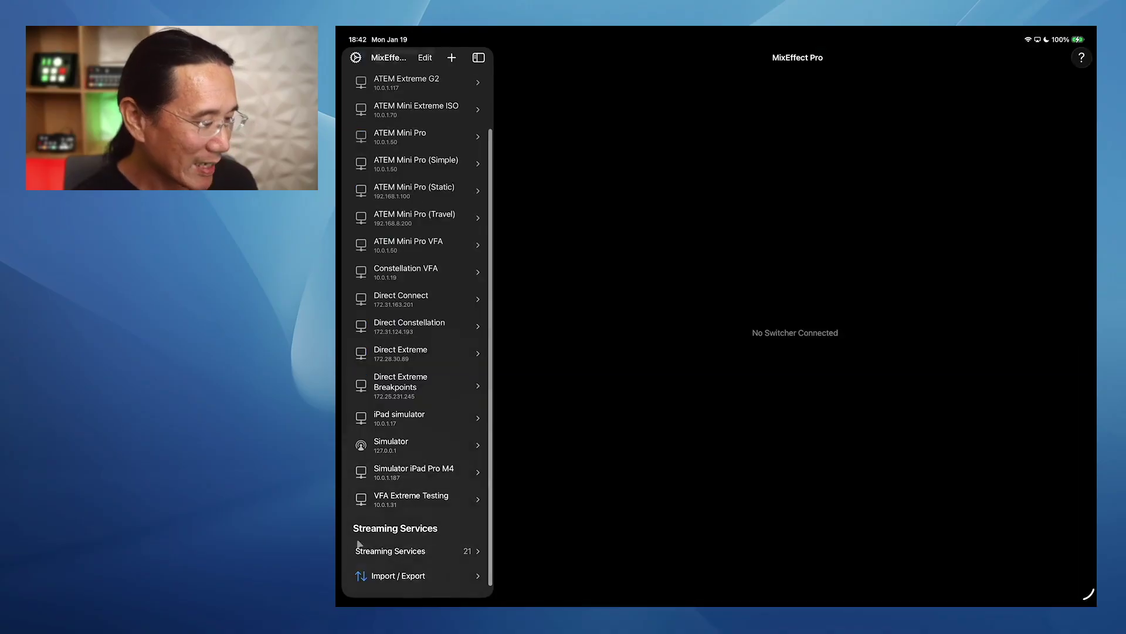
pyautogui.scroll(2, 413, 177)
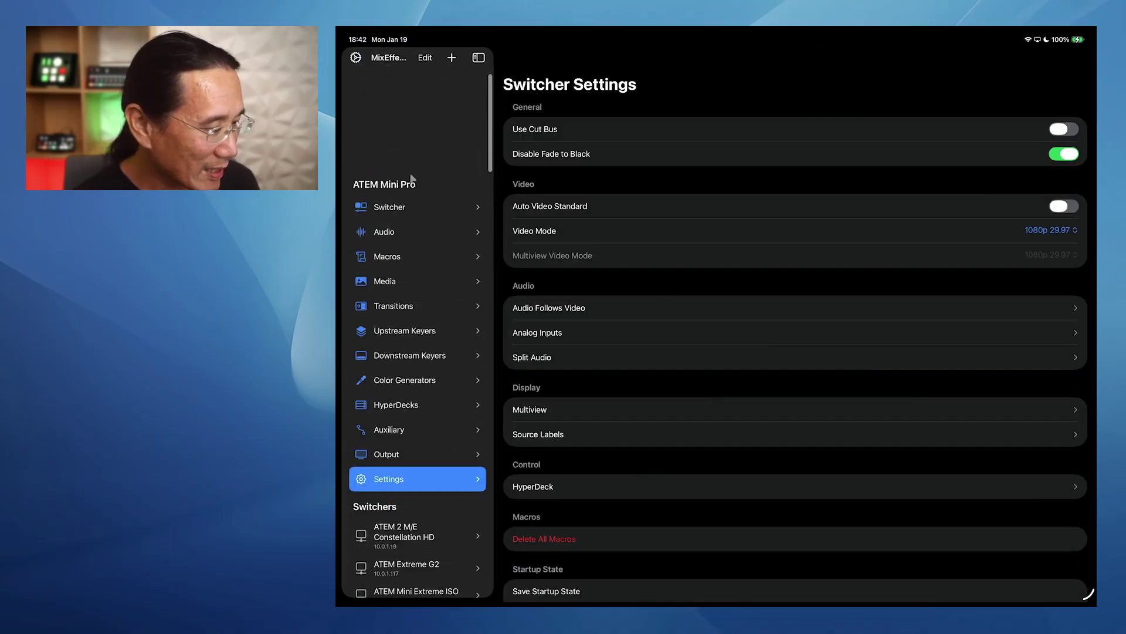
pyautogui.scroll(-3, 600, 404)
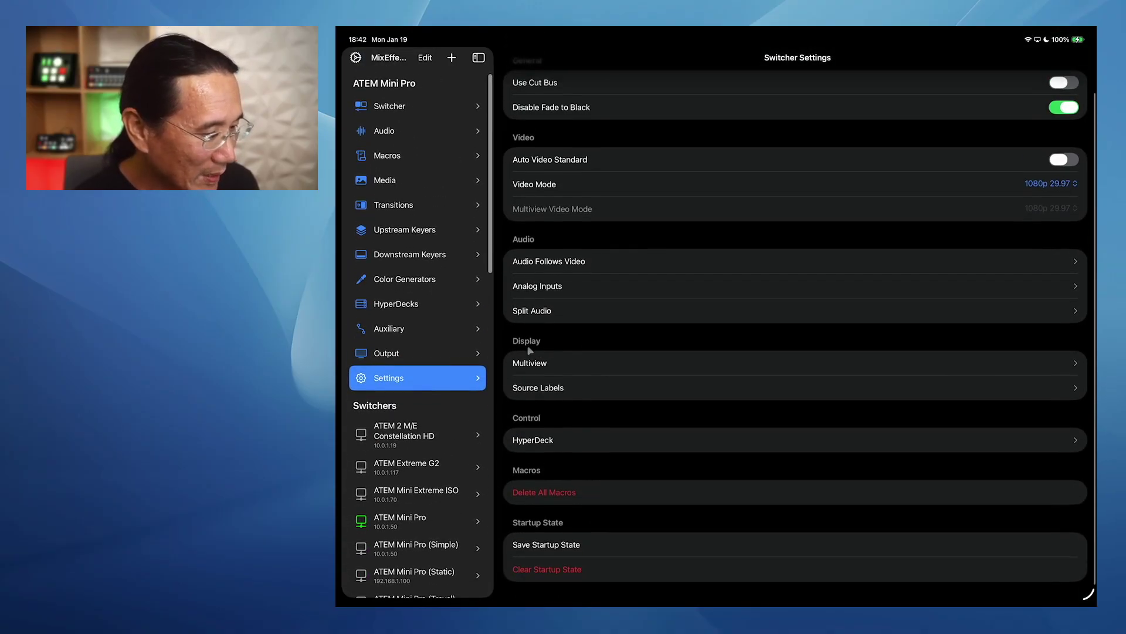
pyautogui.click(365, 469)
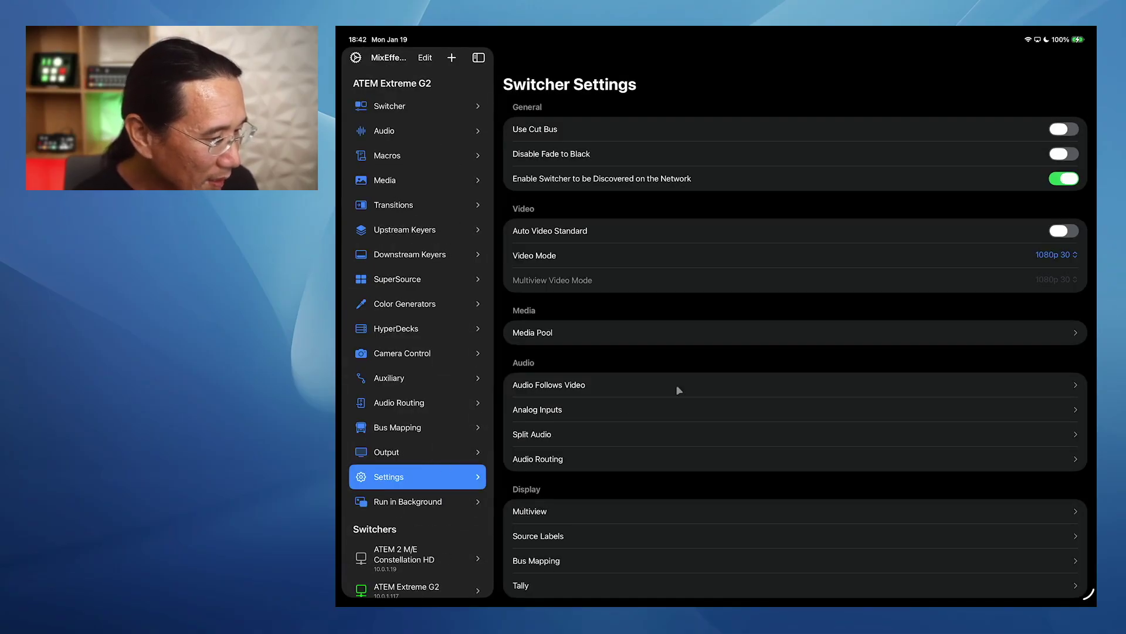
pyautogui.scroll(-5, 678, 390)
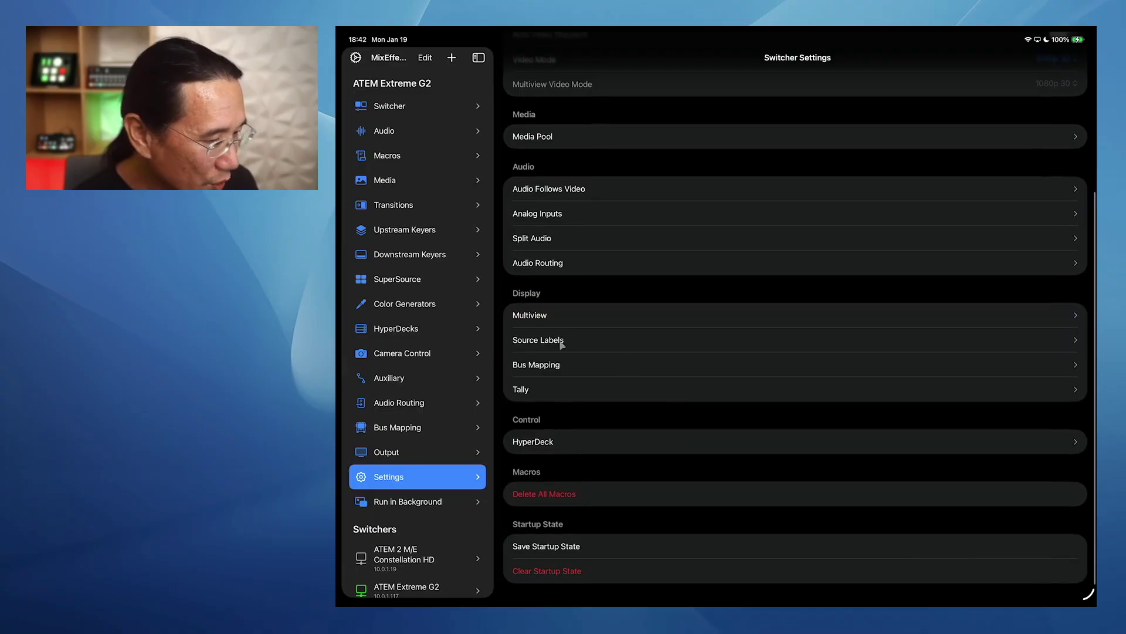
pyautogui.click(568, 364)
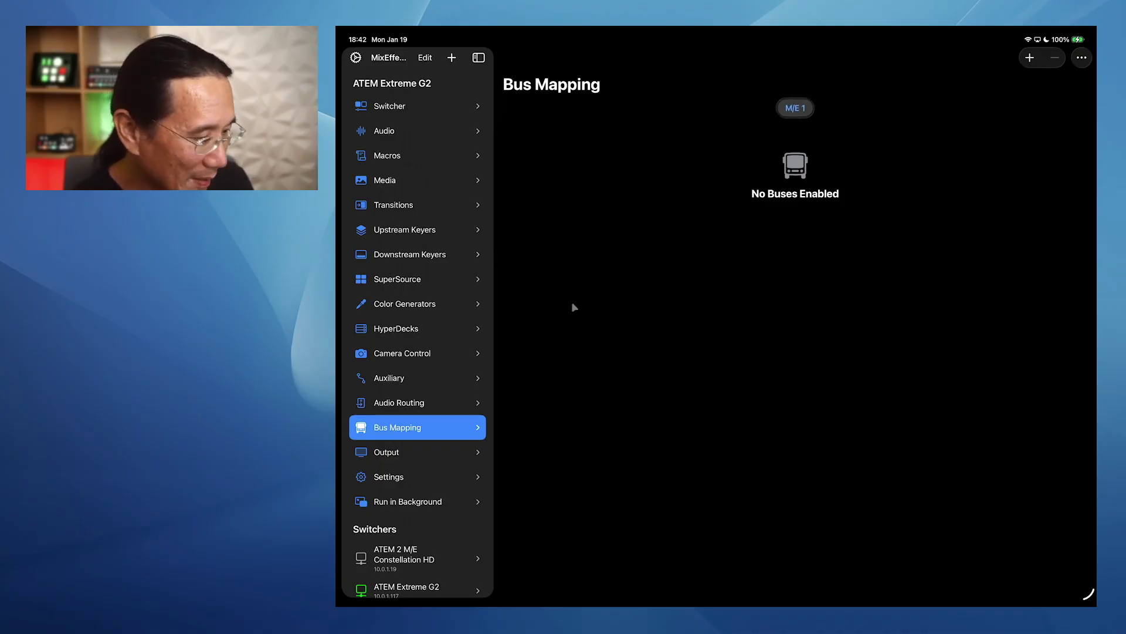
# Connect to the ATEM 2 M/E Constellation HD and remove the M/E 2 and Output 6 buses
pyautogui.click(404, 554)
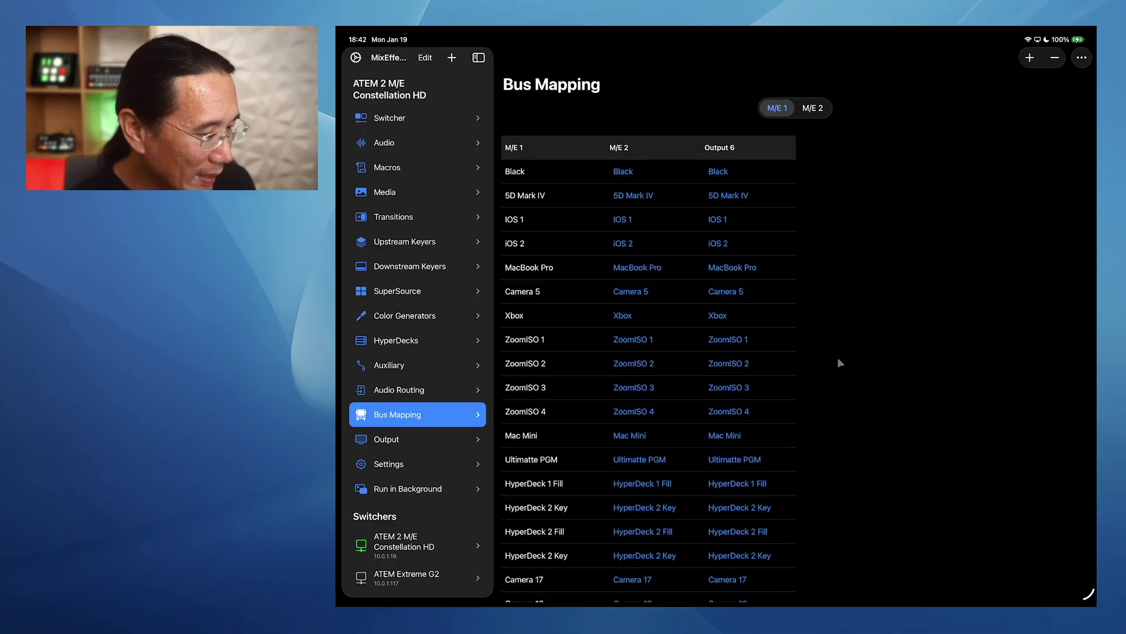
pyautogui.scroll(-3, 892, 338)
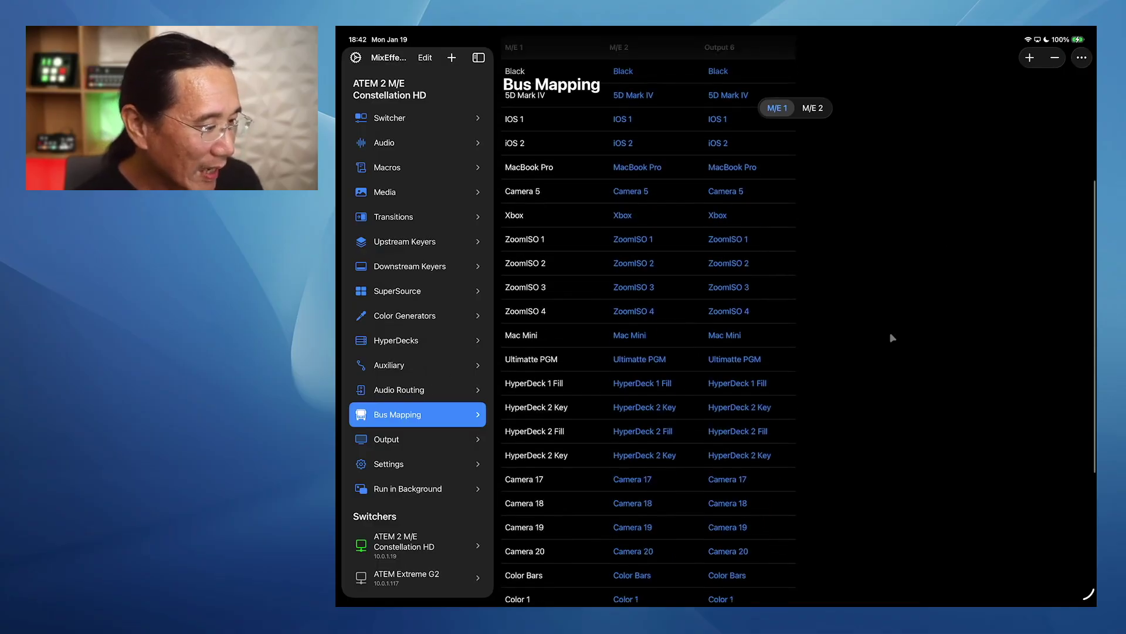
pyautogui.scroll(3, 897, 334)
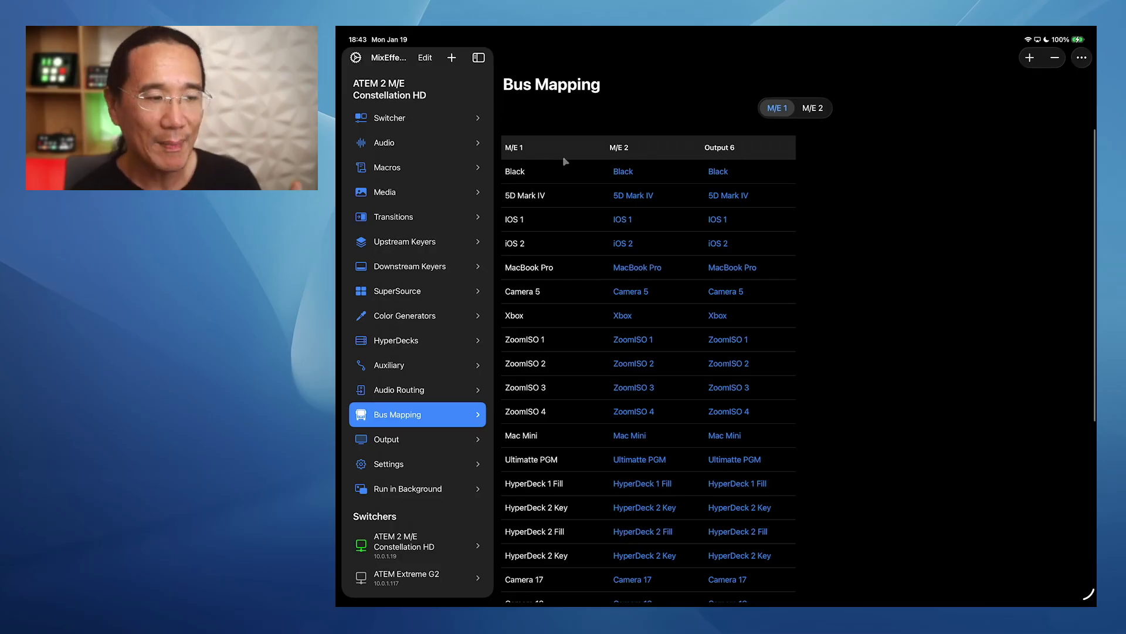
pyautogui.click(1055, 58)
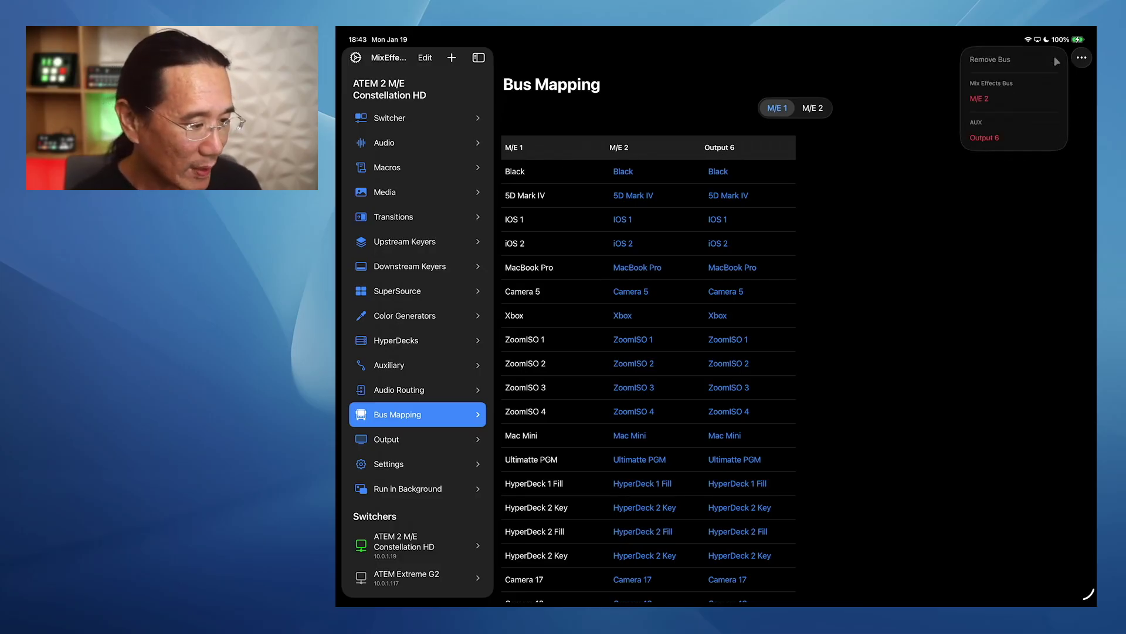
pyautogui.click(1015, 99)
pyautogui.click(1054, 58)
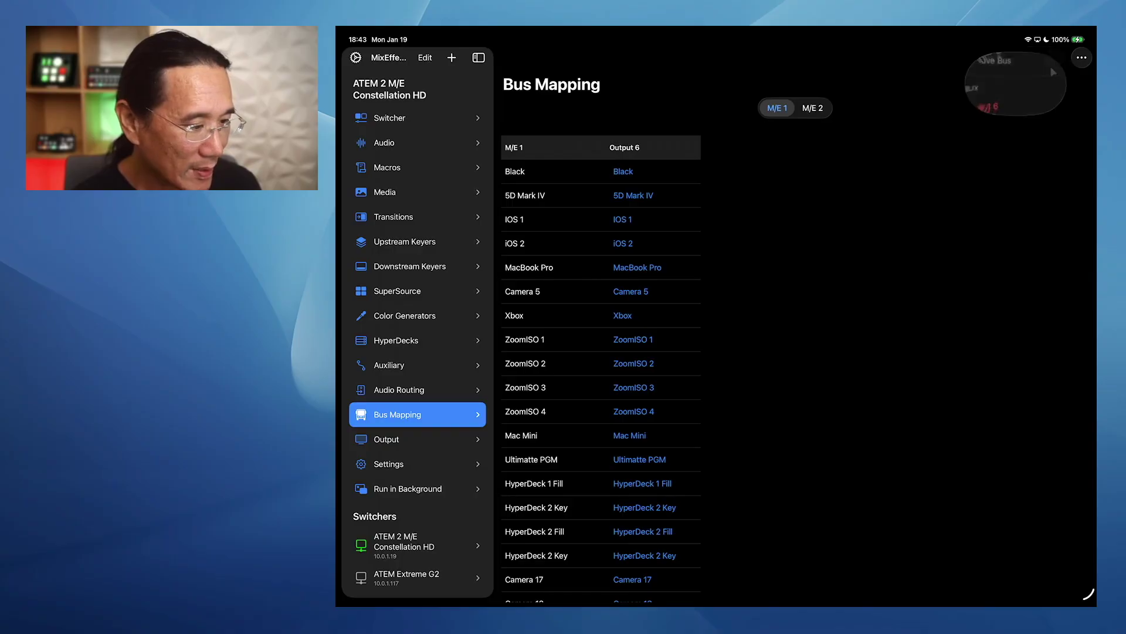
pyautogui.click(1033, 99)
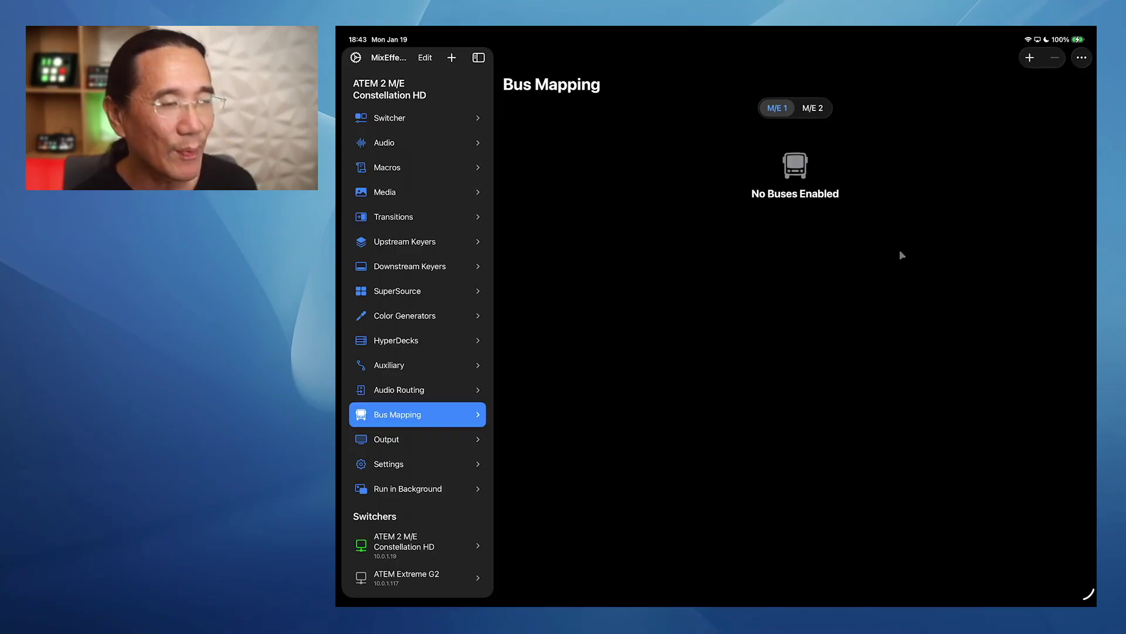
# Add the M/E 2 and Output 6 buses back to the M/E 1 mapping
pyautogui.click(1030, 57)
pyautogui.click(1006, 97)
pyautogui.click(1026, 63)
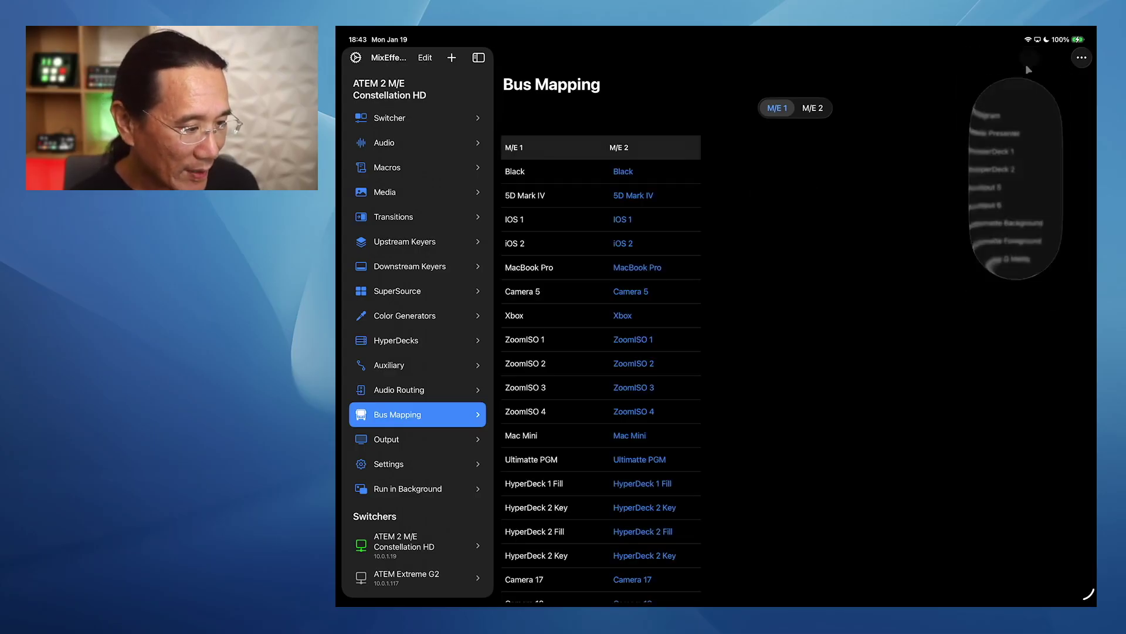
pyautogui.click(992, 186)
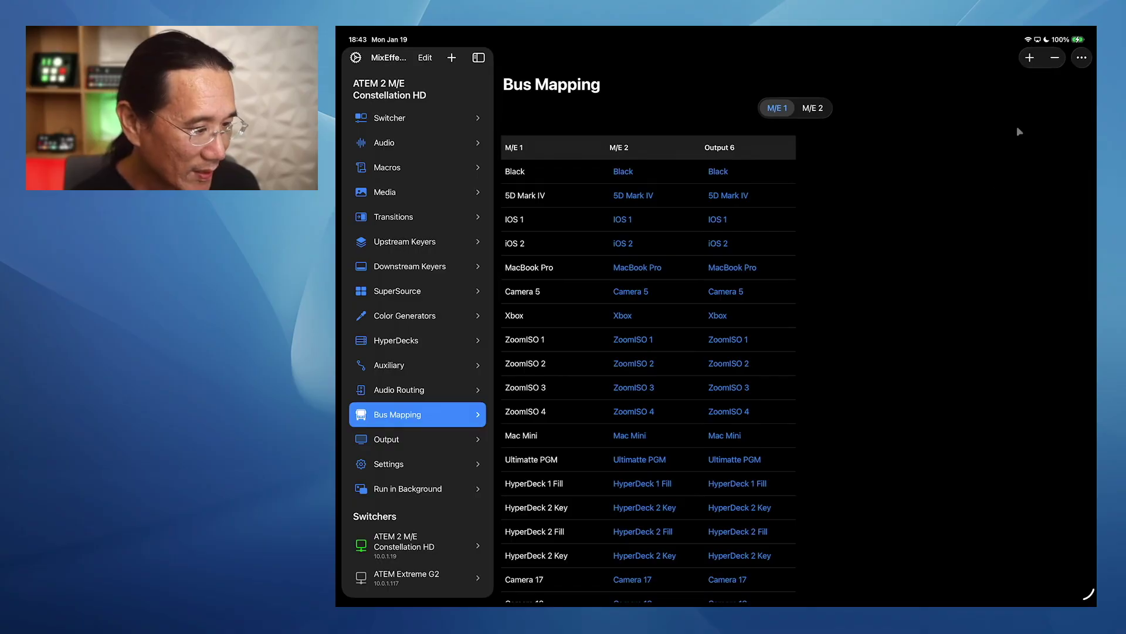
pyautogui.click(1083, 58)
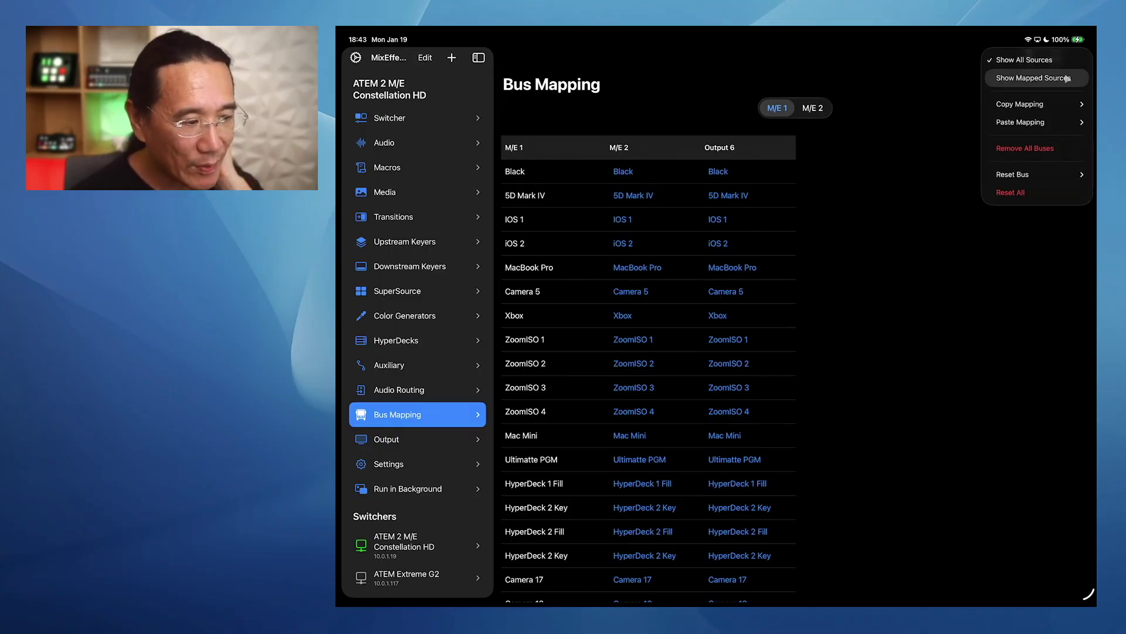
# Choose Show Mapped Sources for the bus mapping table, then return to the Switcher view
pyautogui.click(1066, 78)
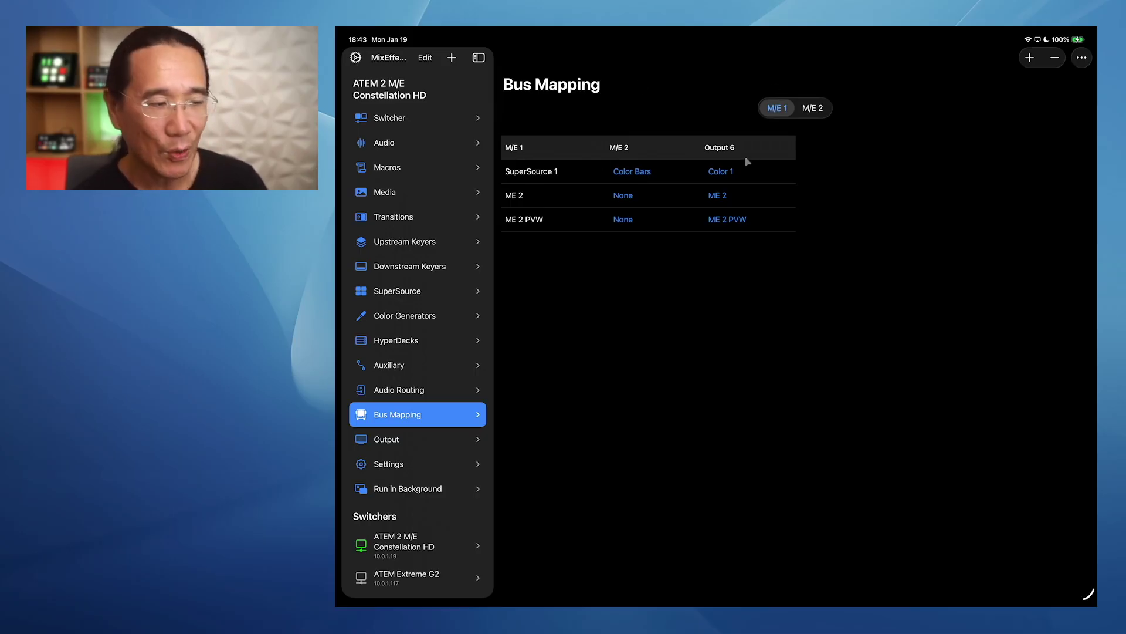
pyautogui.click(417, 119)
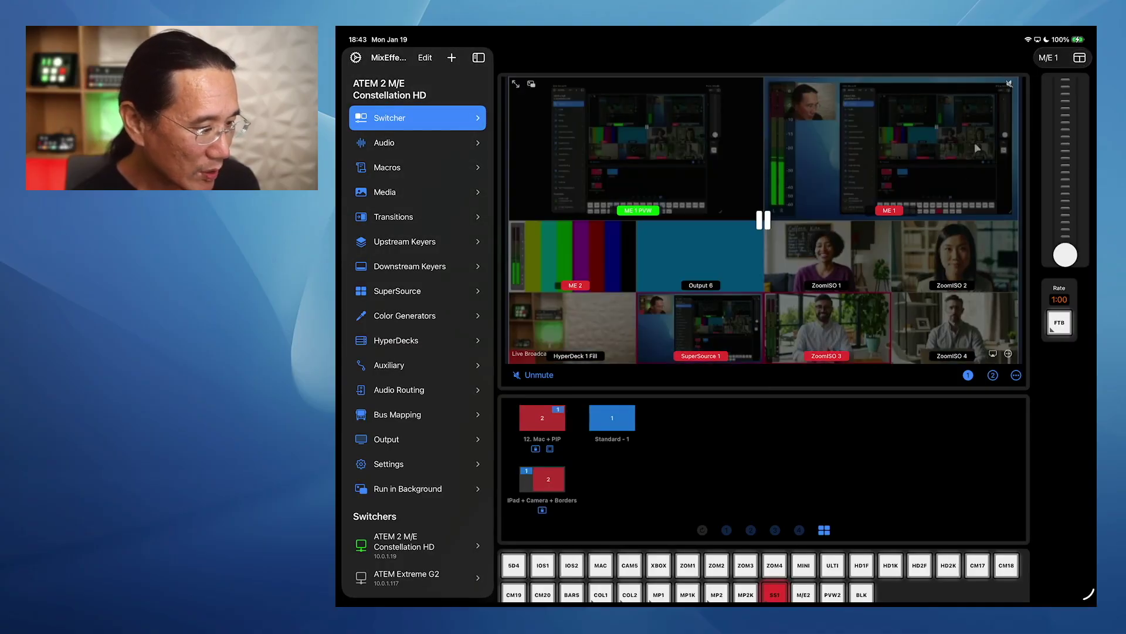
# Choose the USB MultiView layout from the panel layout list
pyautogui.click(1079, 57)
pyautogui.scroll(-2, 1034, 242)
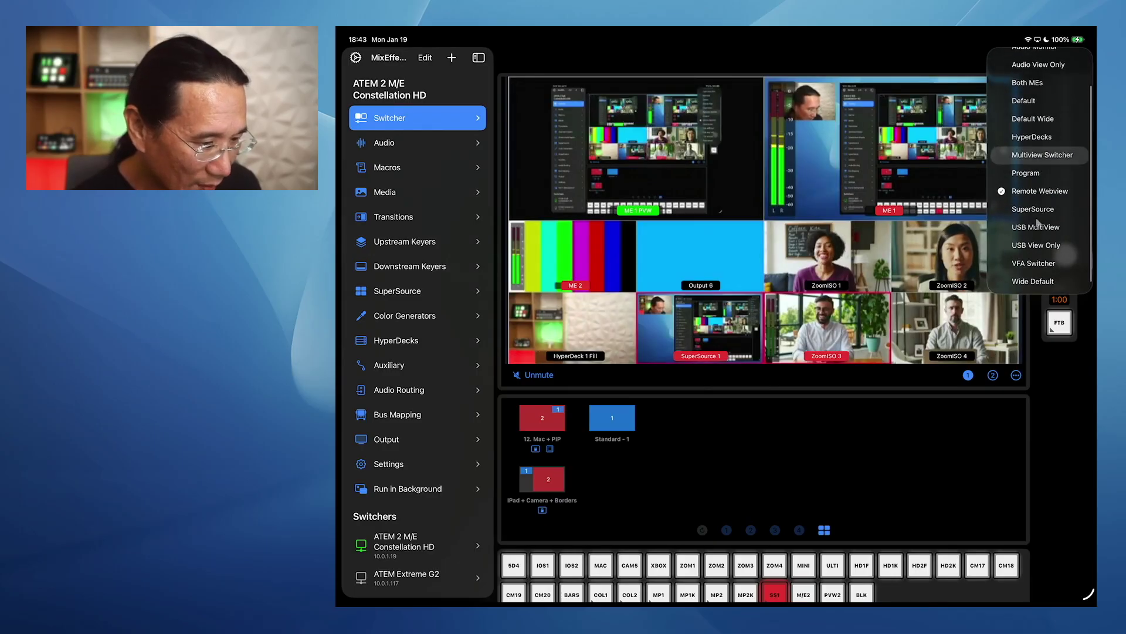
pyautogui.click(1042, 213)
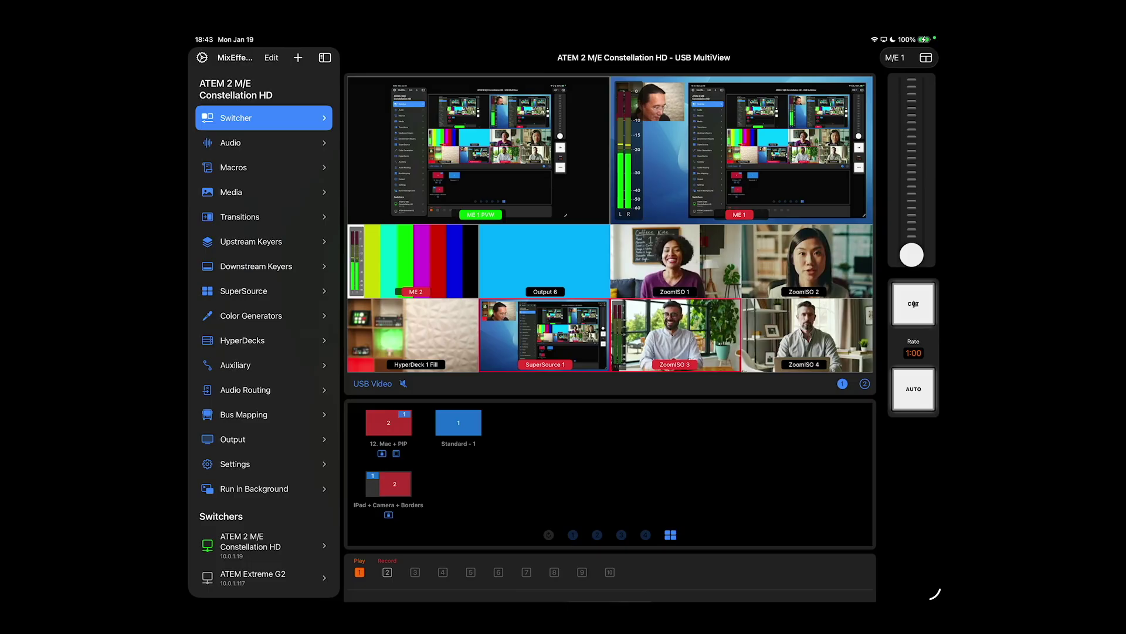
# Press CUT on M/E 1 to swap the preview and program sources
pyautogui.click(913, 304)
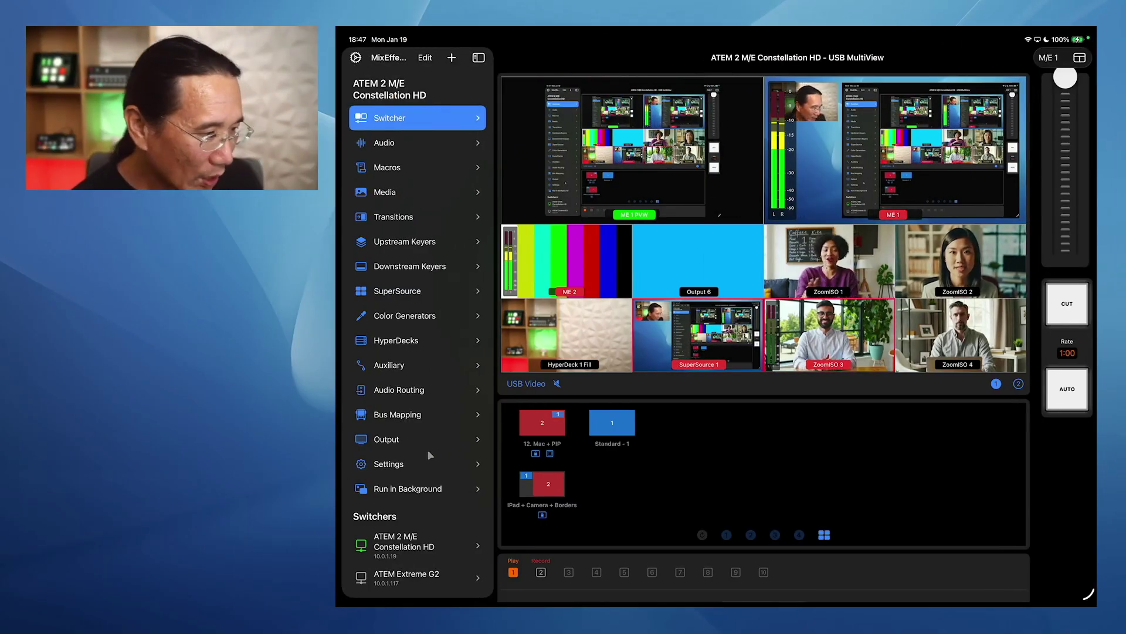
# In Switcher Settings, review the Colorspace and HDR Override choices
pyautogui.click(399, 470)
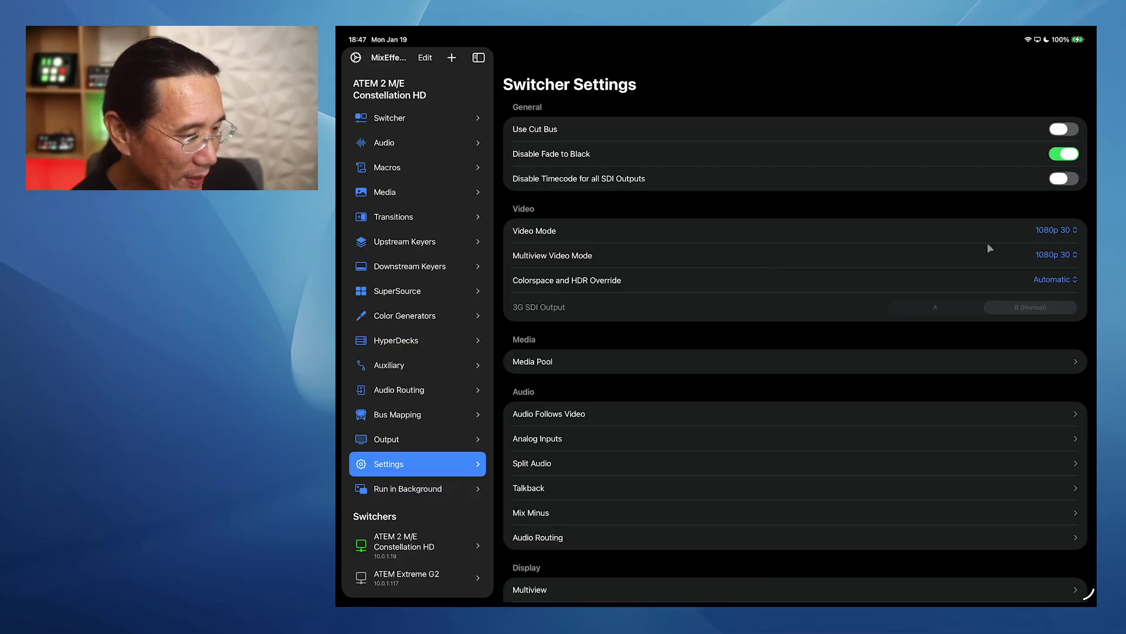
pyautogui.click(1038, 281)
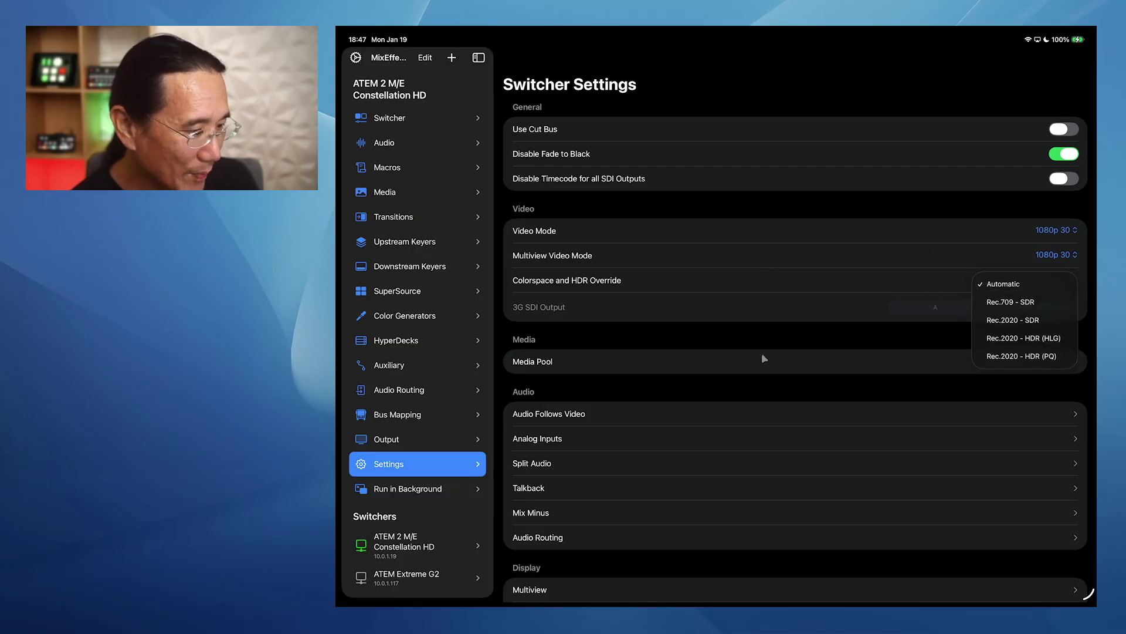
pyautogui.click(727, 413)
# View the Analog Inputs settings, then go back and open the tally override settings
pyautogui.click(697, 444)
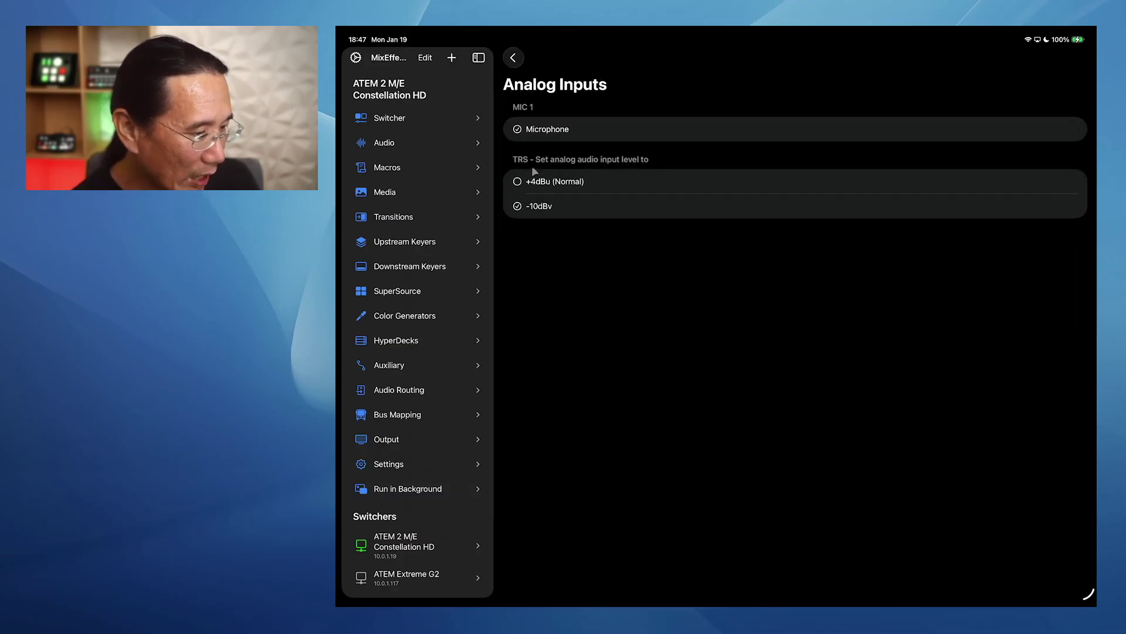
pyautogui.click(513, 58)
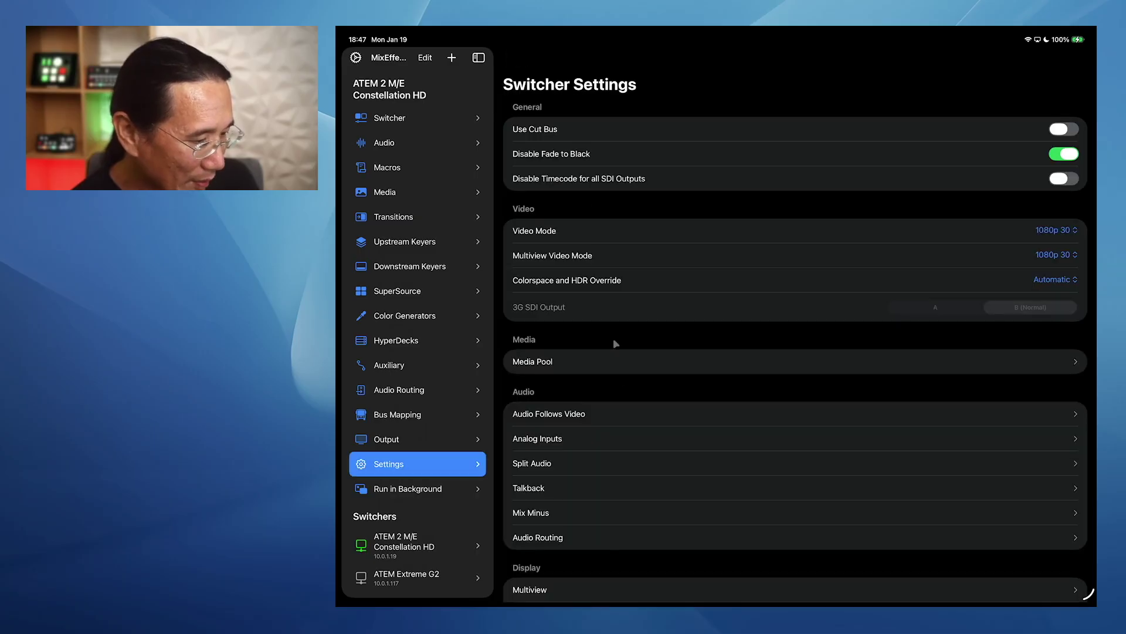
pyautogui.scroll(-5, 587, 504)
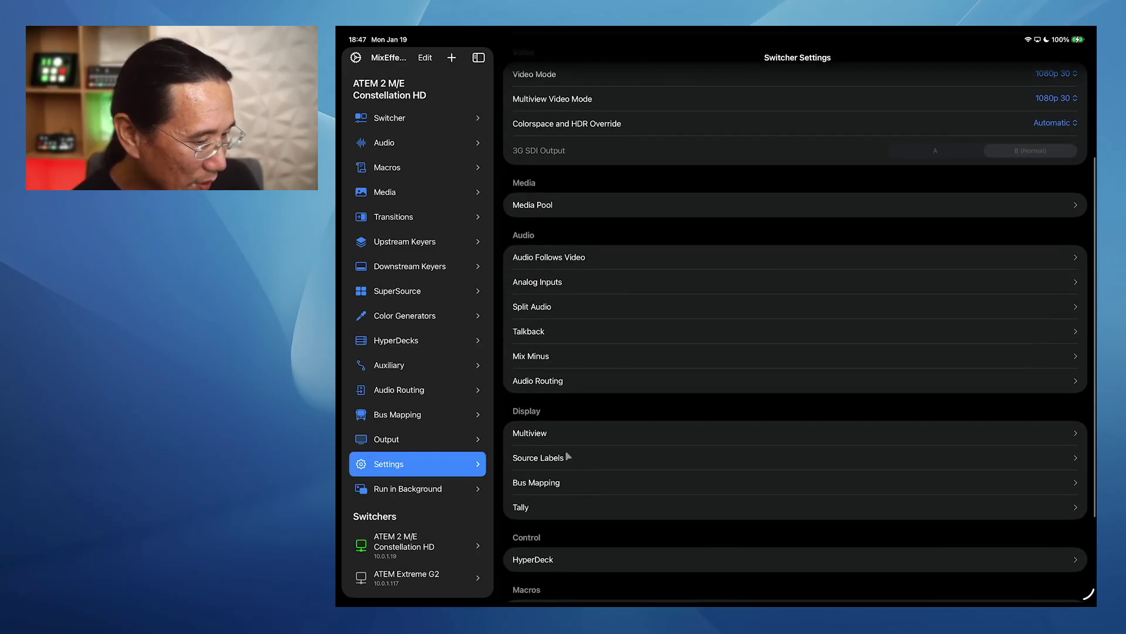
pyautogui.click(563, 509)
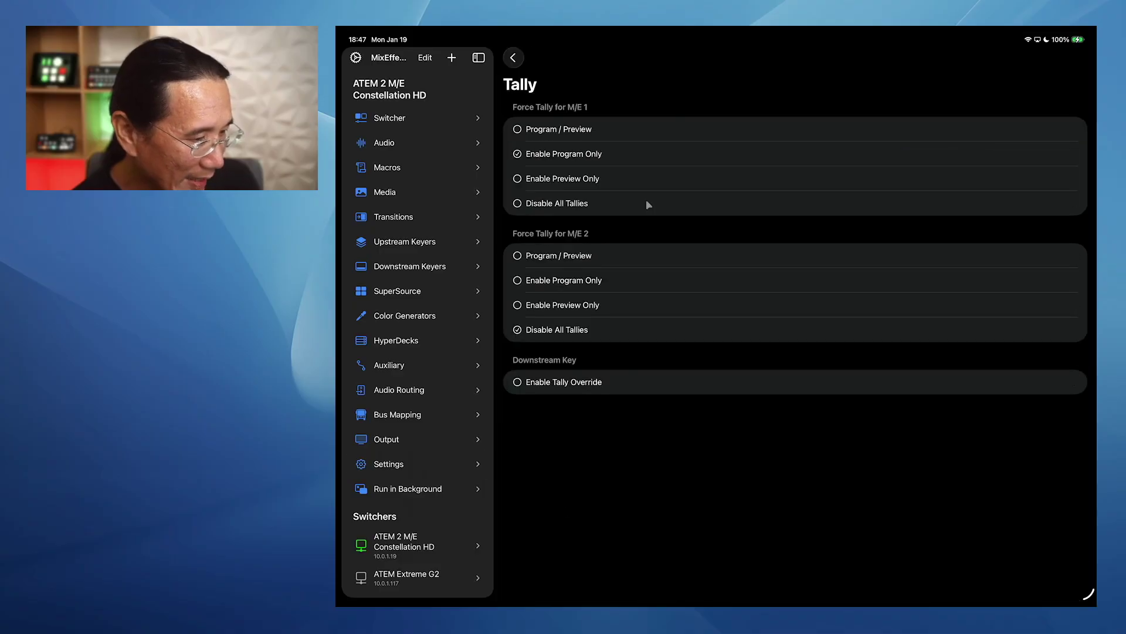
pyautogui.scroll(-6, 451, 494)
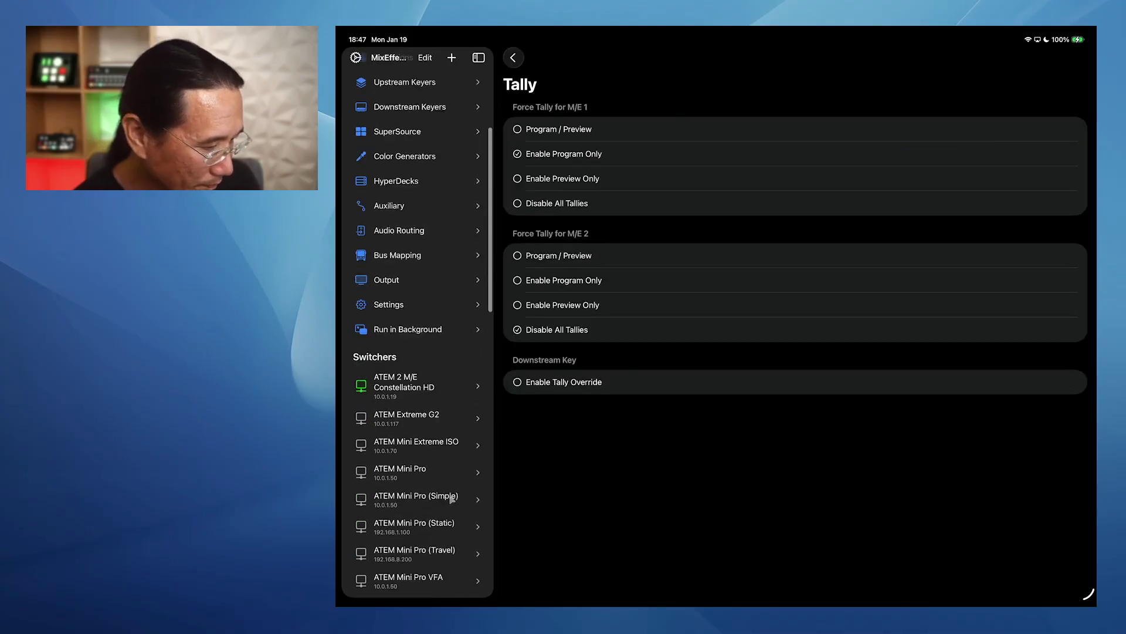
# Connect to the ATEM Extreme G2 and review its analog input level settings
pyautogui.click(426, 276)
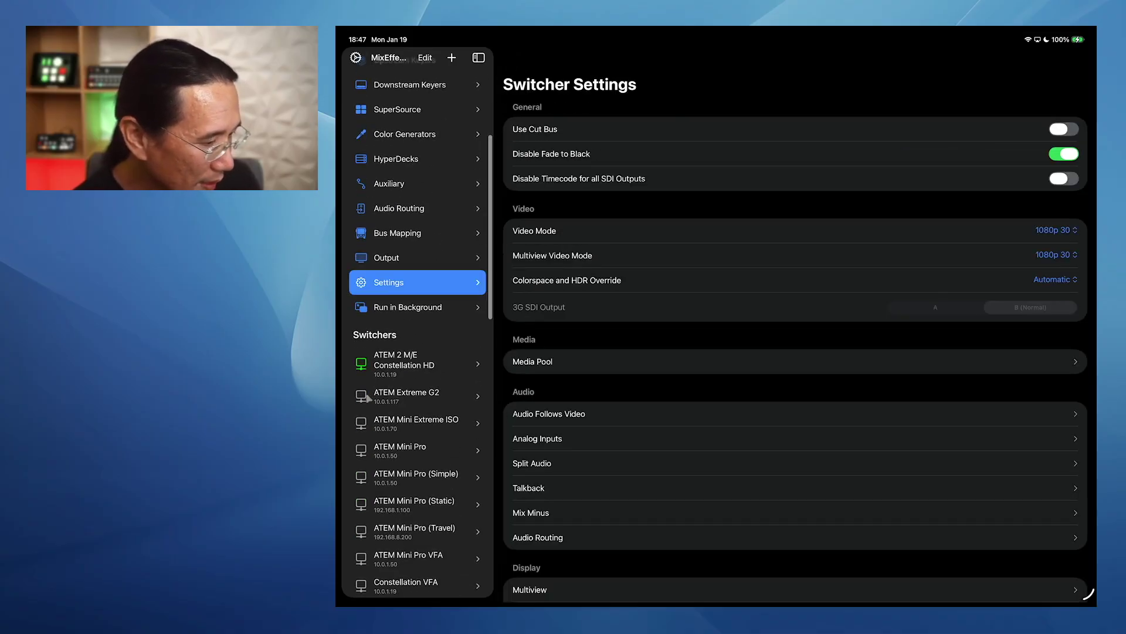
pyautogui.click(370, 399)
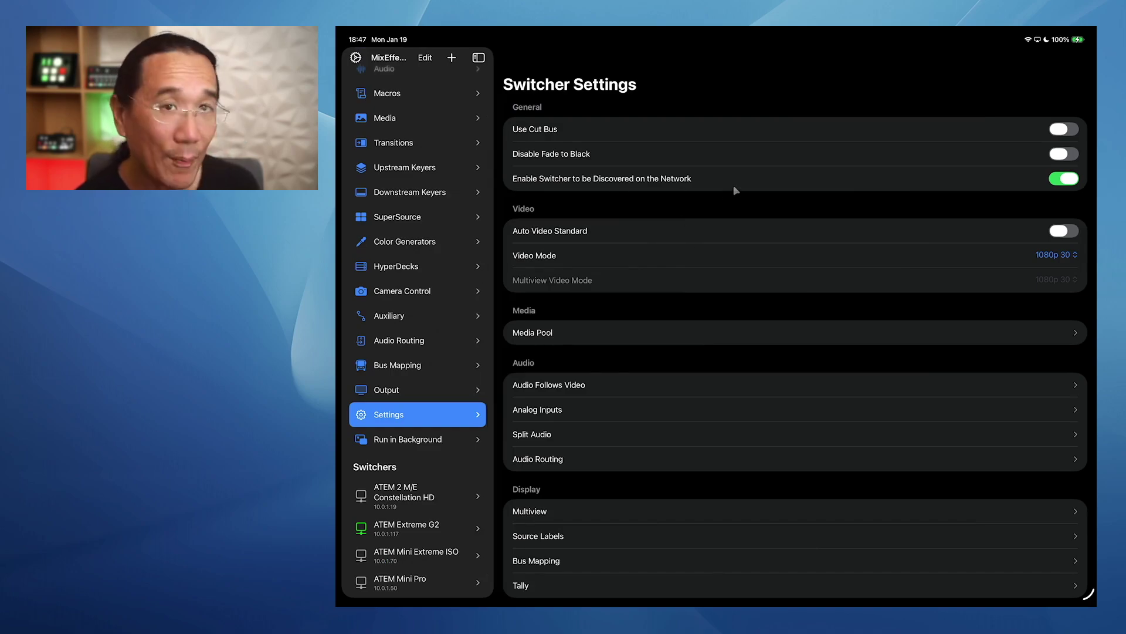
pyautogui.scroll(-3, 735, 279)
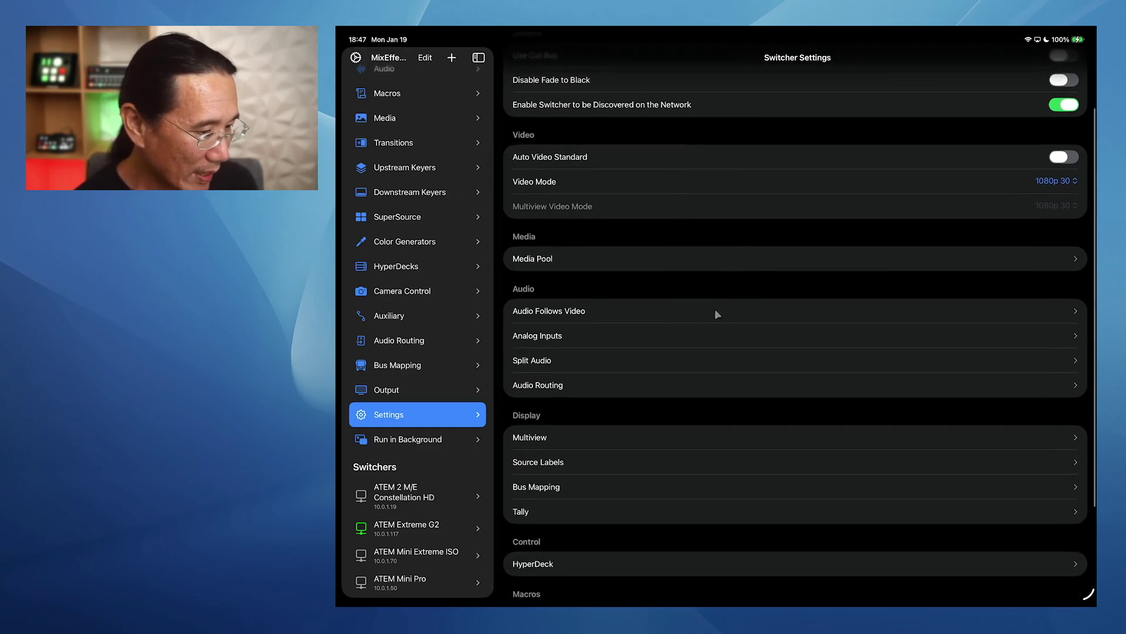
pyautogui.click(710, 339)
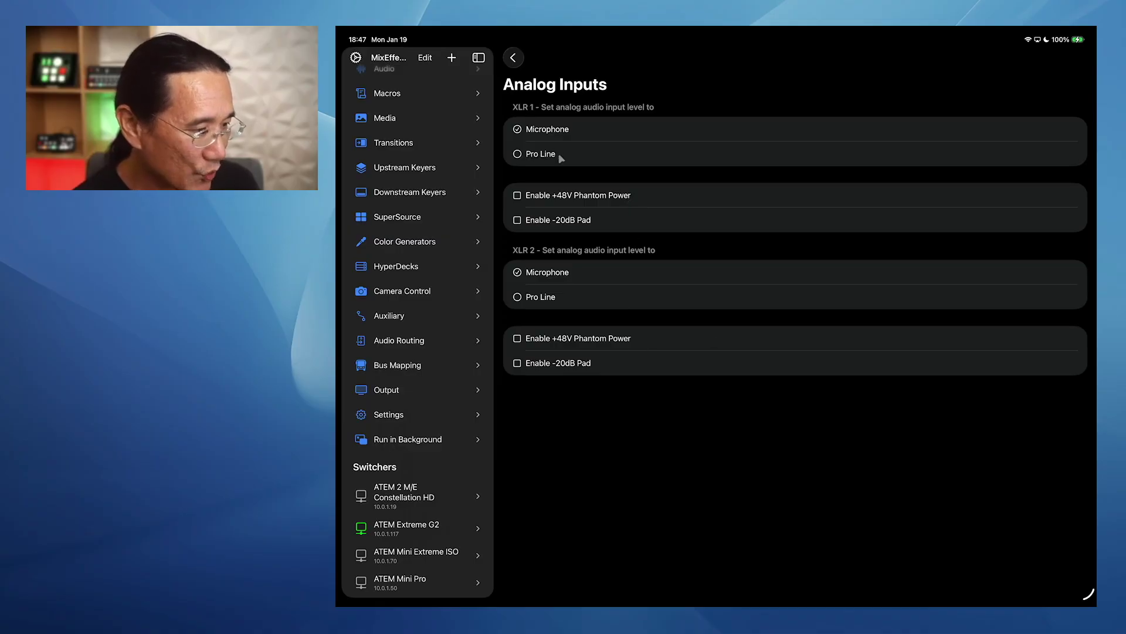
pyautogui.click(513, 60)
# Look at the Bus Mapping and Tally pages, then select the ATEM Mini Pro's connection details
pyautogui.scroll(-5, 657, 369)
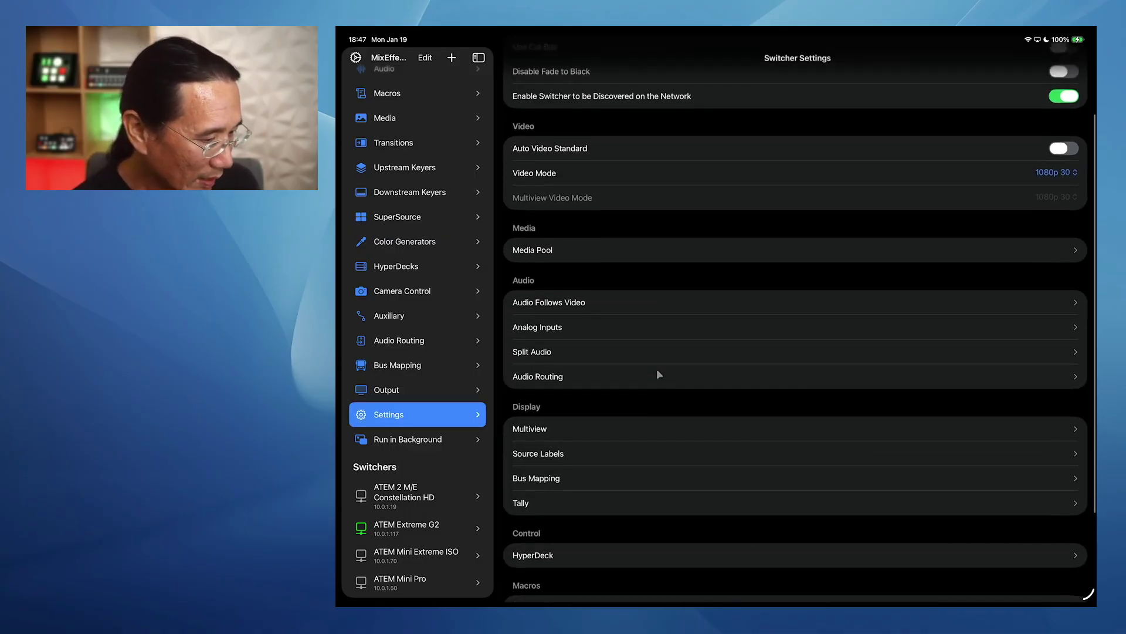
pyautogui.click(623, 440)
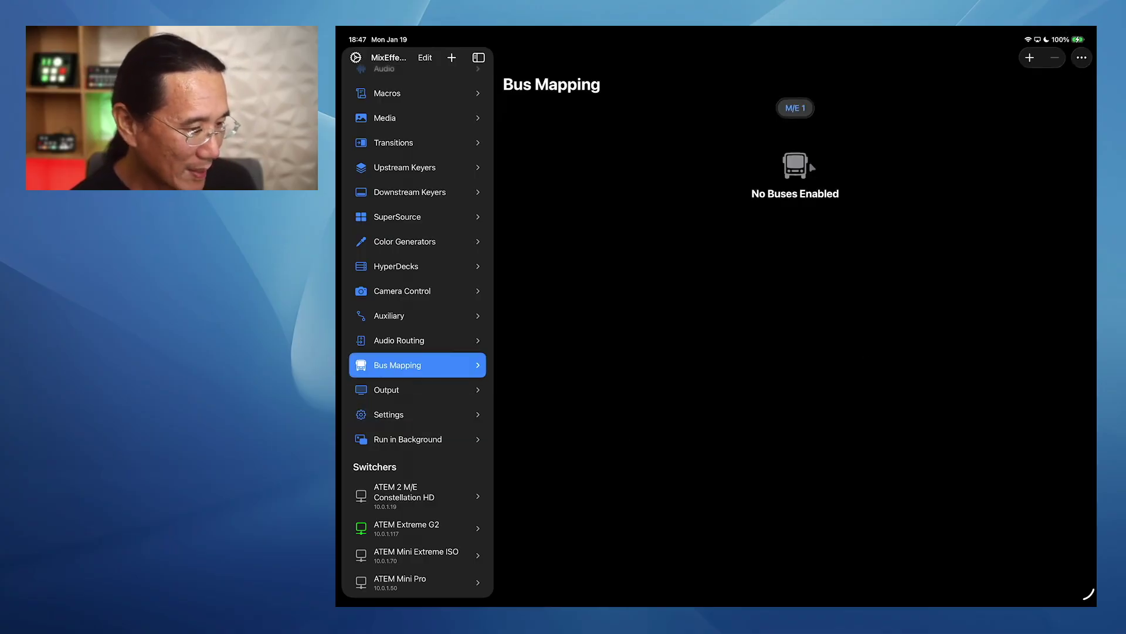
pyautogui.click(404, 418)
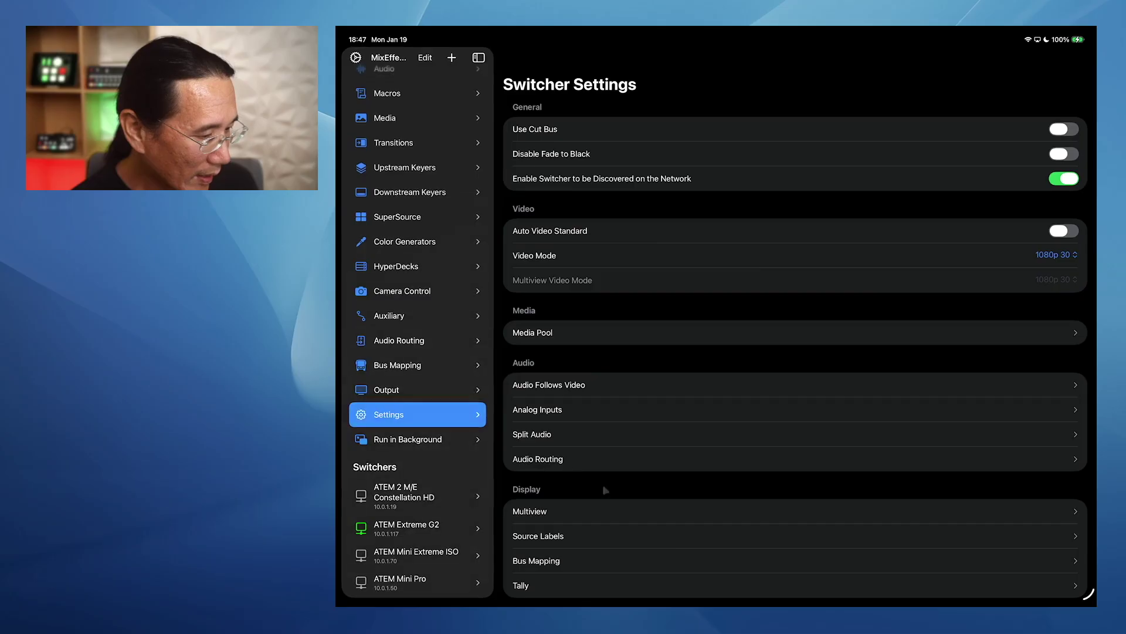
pyautogui.scroll(-3, 611, 523)
pyautogui.click(569, 428)
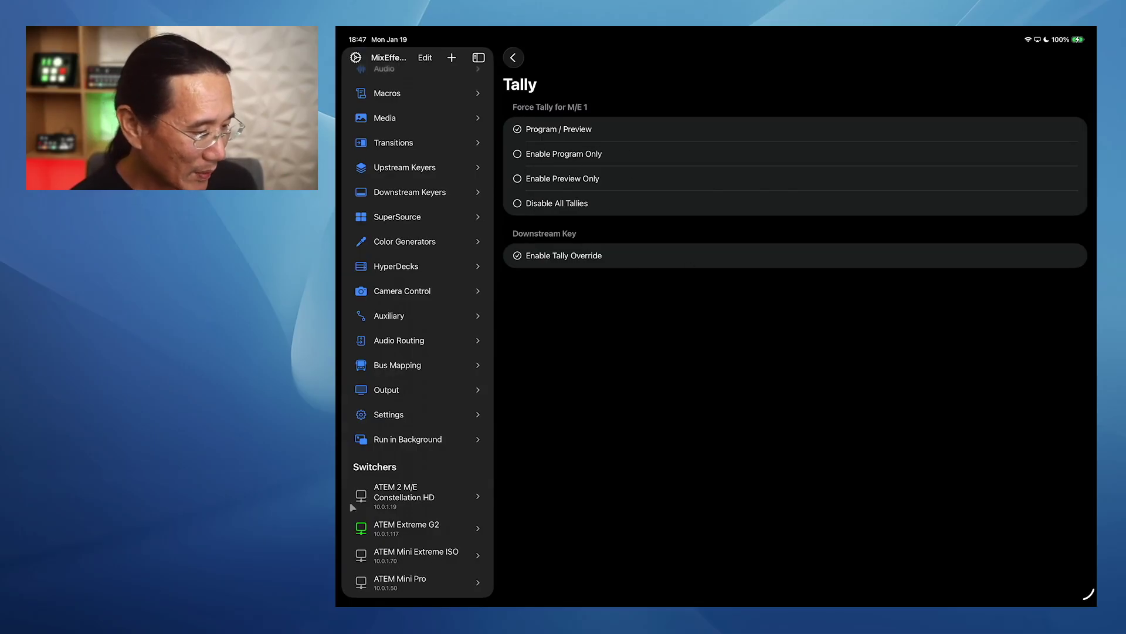
pyautogui.click(375, 496)
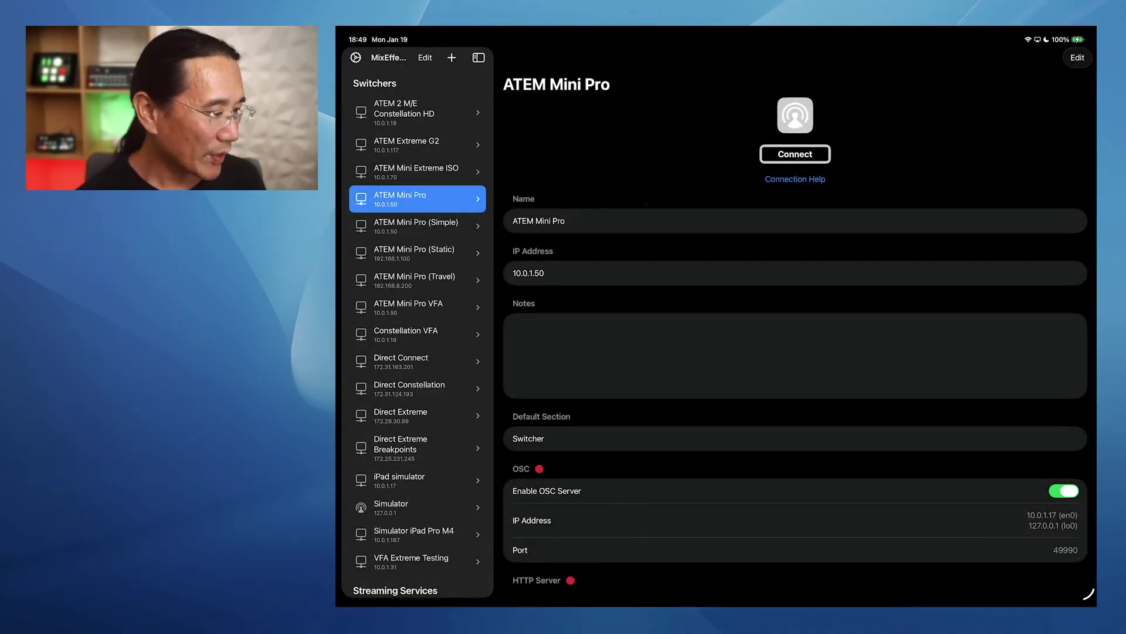
# Connect to the ATEM Mini Pro and bring up its switcher settings
pyautogui.click(802, 157)
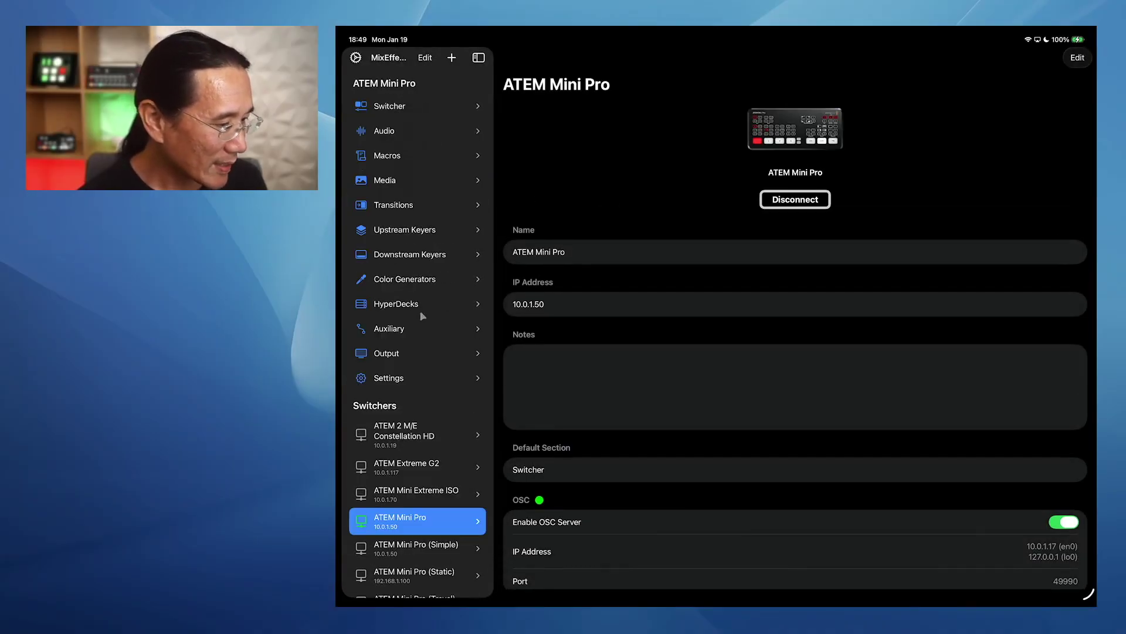
pyautogui.click(377, 376)
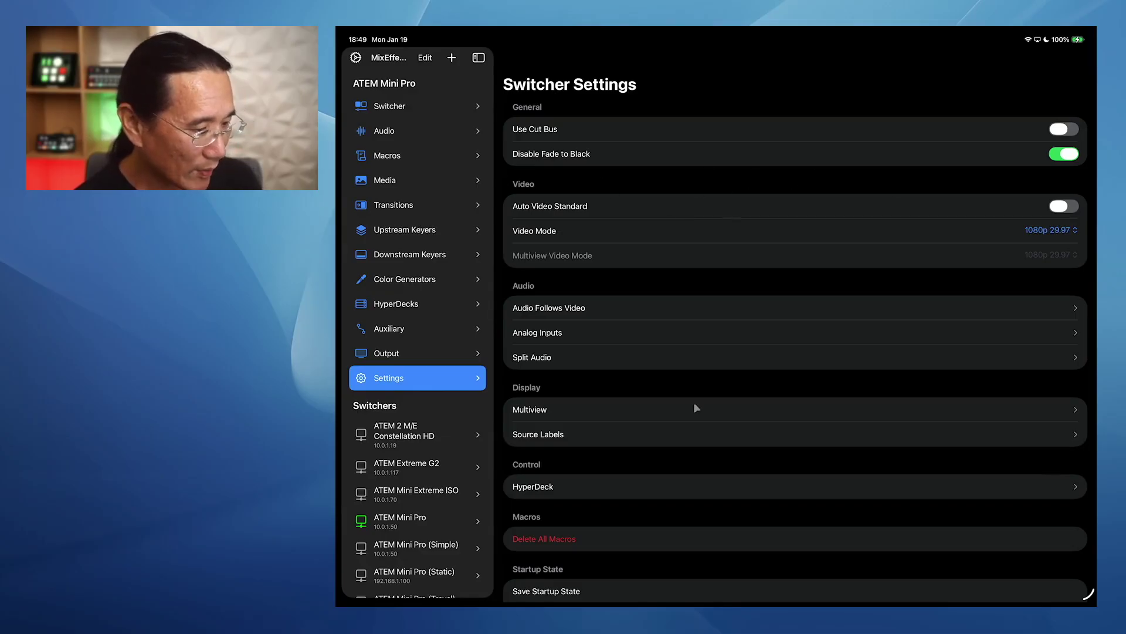
pyautogui.scroll(-3, 694, 403)
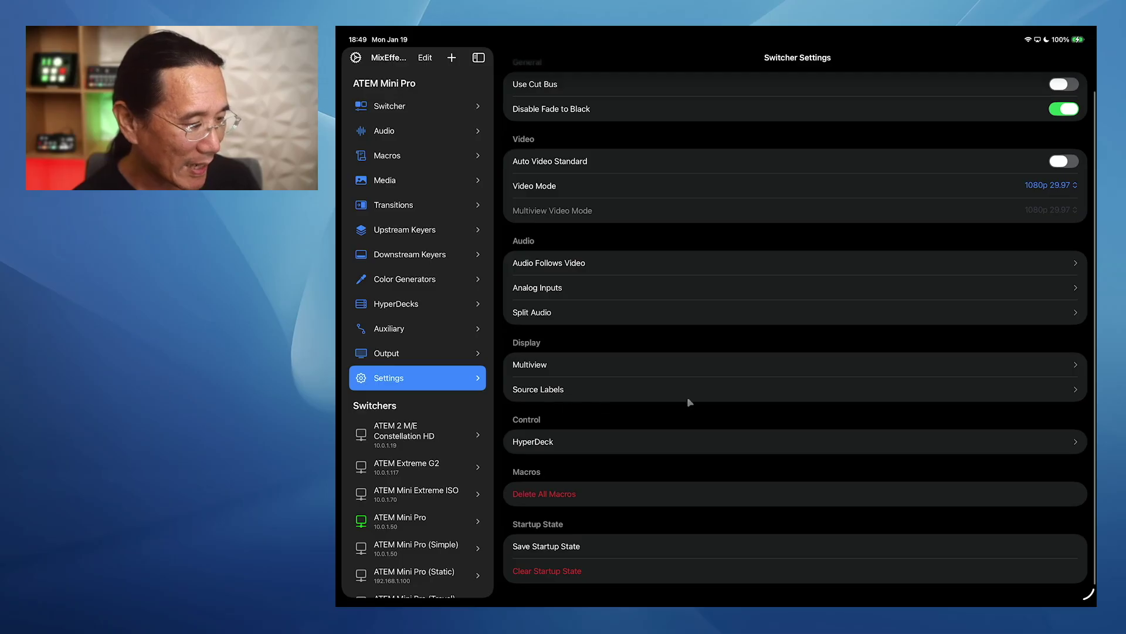
pyautogui.scroll(3, 690, 401)
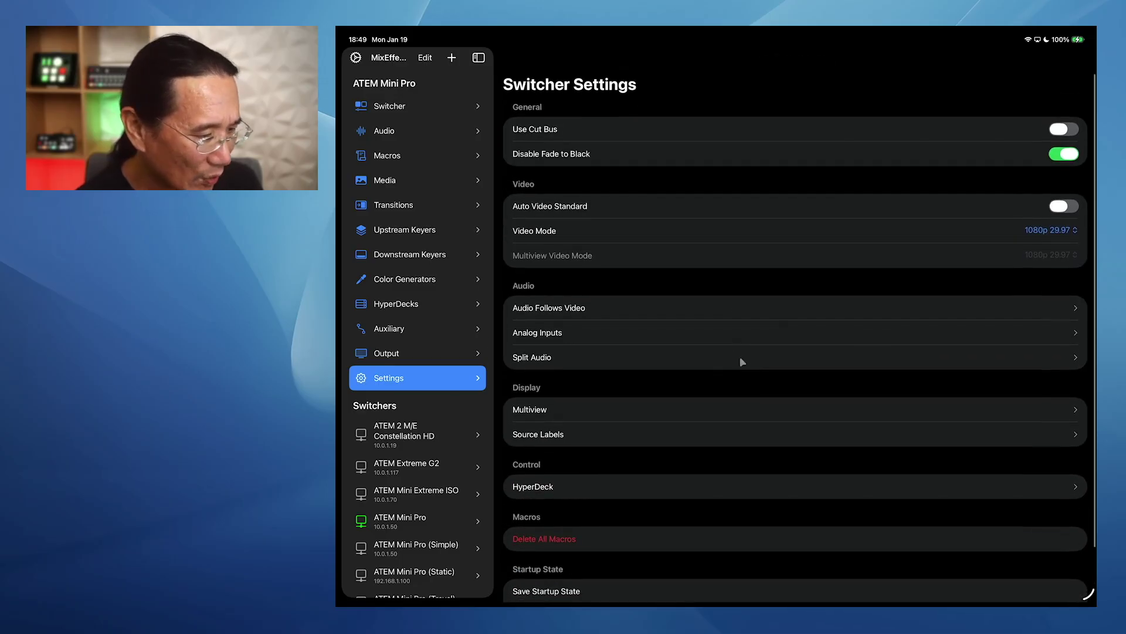
# Toggle MIC 2 in Analog Inputs between Microphone and Consumer Line, then show the Switcher page
pyautogui.click(561, 332)
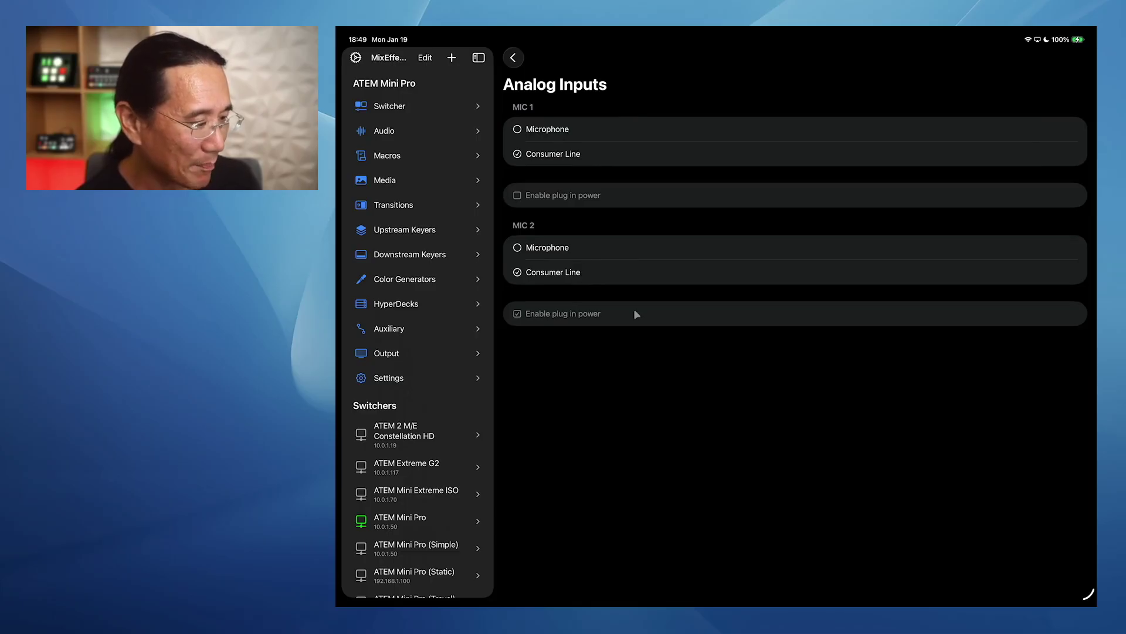
pyautogui.click(518, 248)
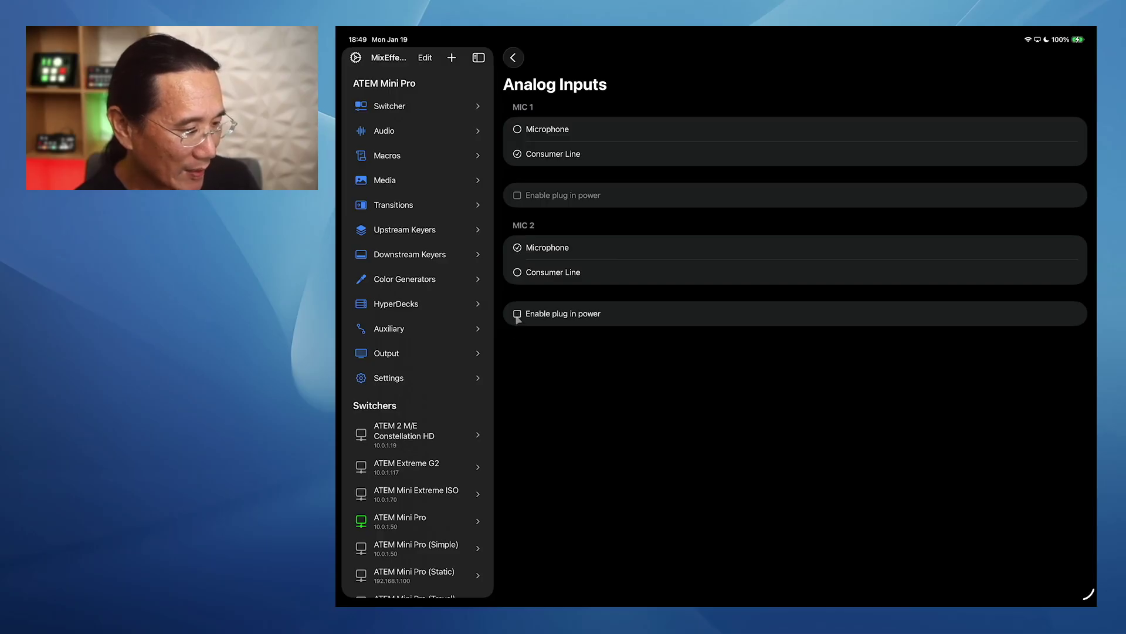
pyautogui.click(517, 272)
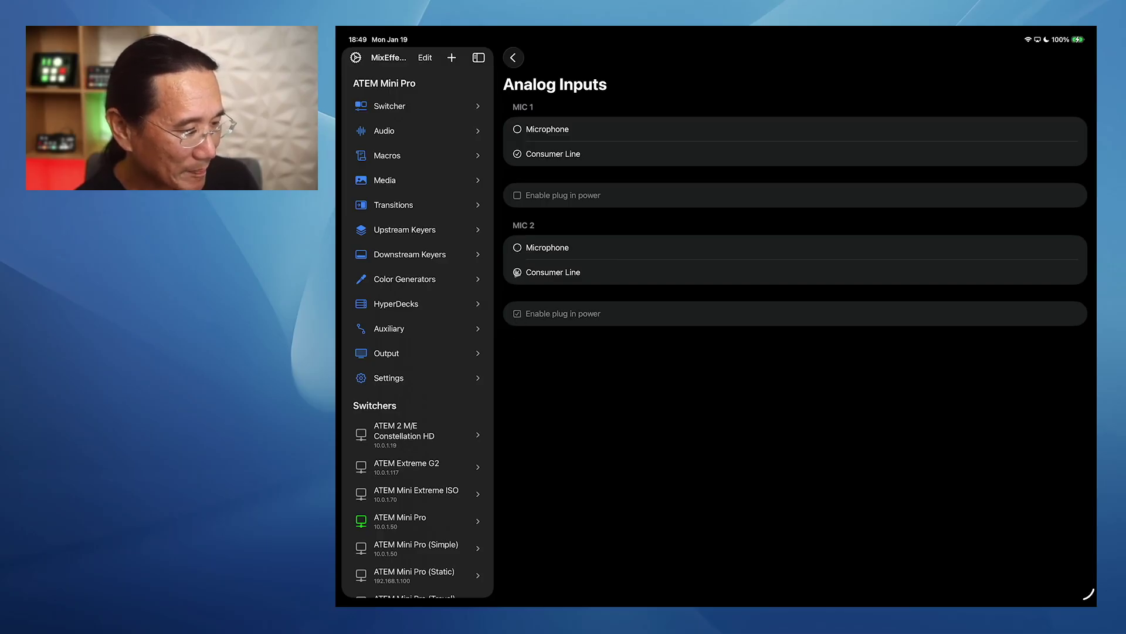
pyautogui.click(386, 107)
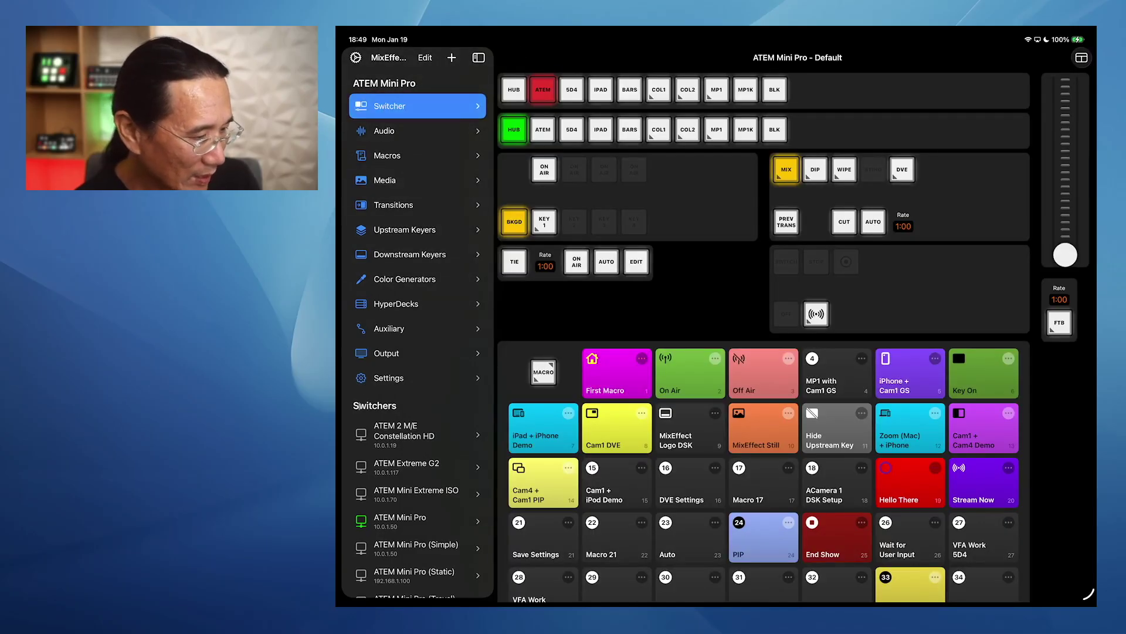
# Connect to the ATEM 2 M/E Constellation HD from the Switchers list
pyautogui.click(404, 436)
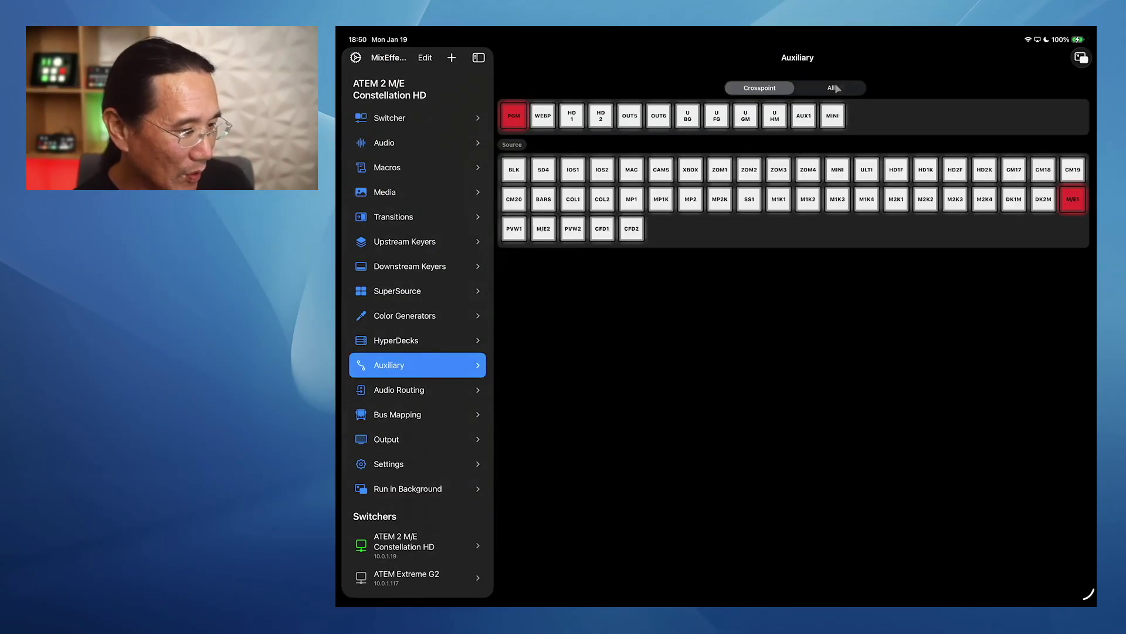
# Review the Constellation's aux source grid for all outputs, then return to single-output Crosspoint view
pyautogui.click(833, 88)
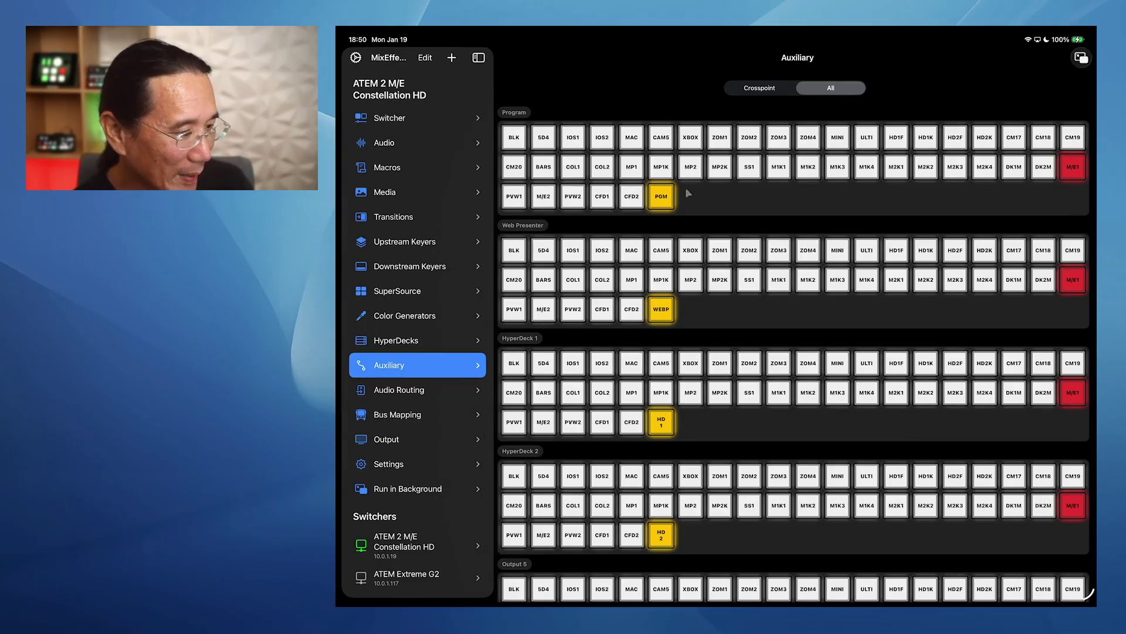
pyautogui.scroll(-4, 652, 310)
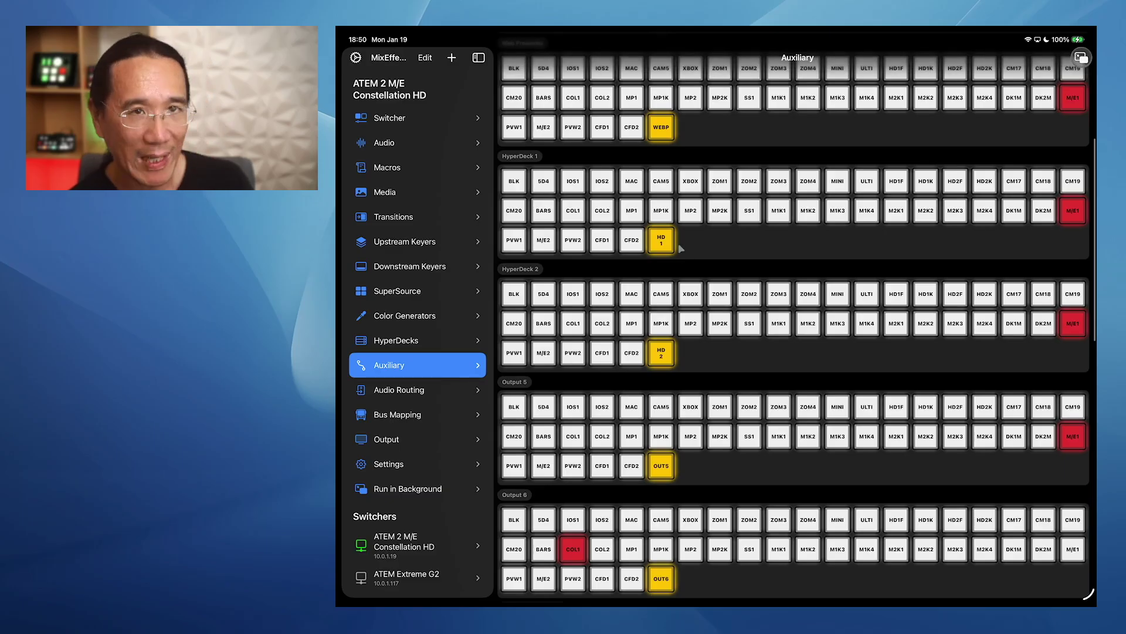
pyautogui.scroll(3, 682, 249)
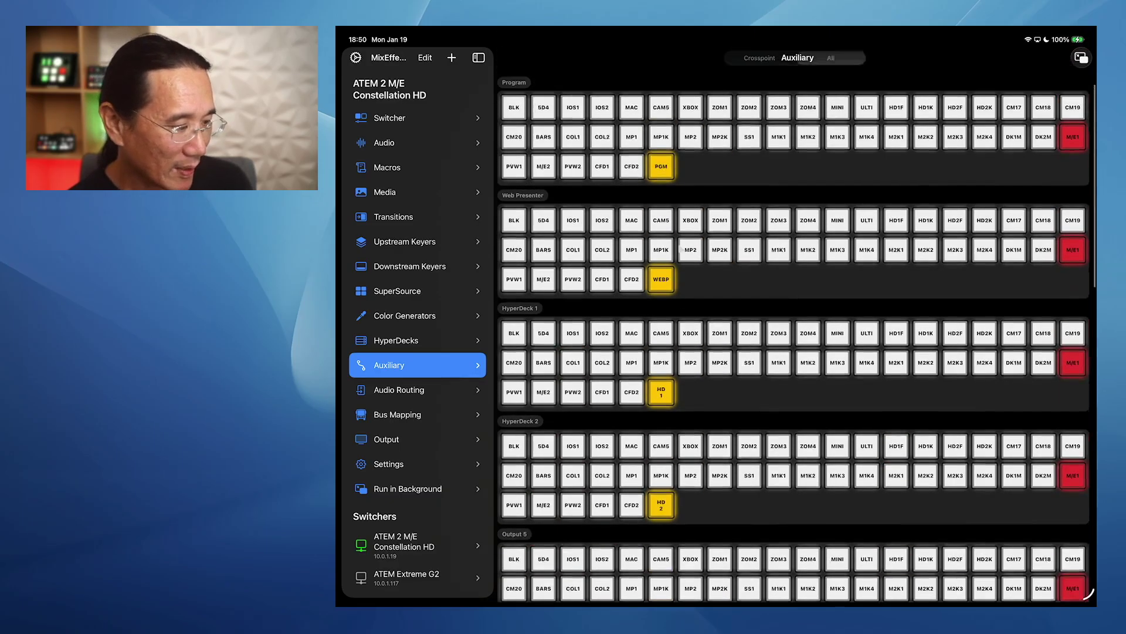
pyautogui.scroll(1, 681, 249)
pyautogui.click(757, 88)
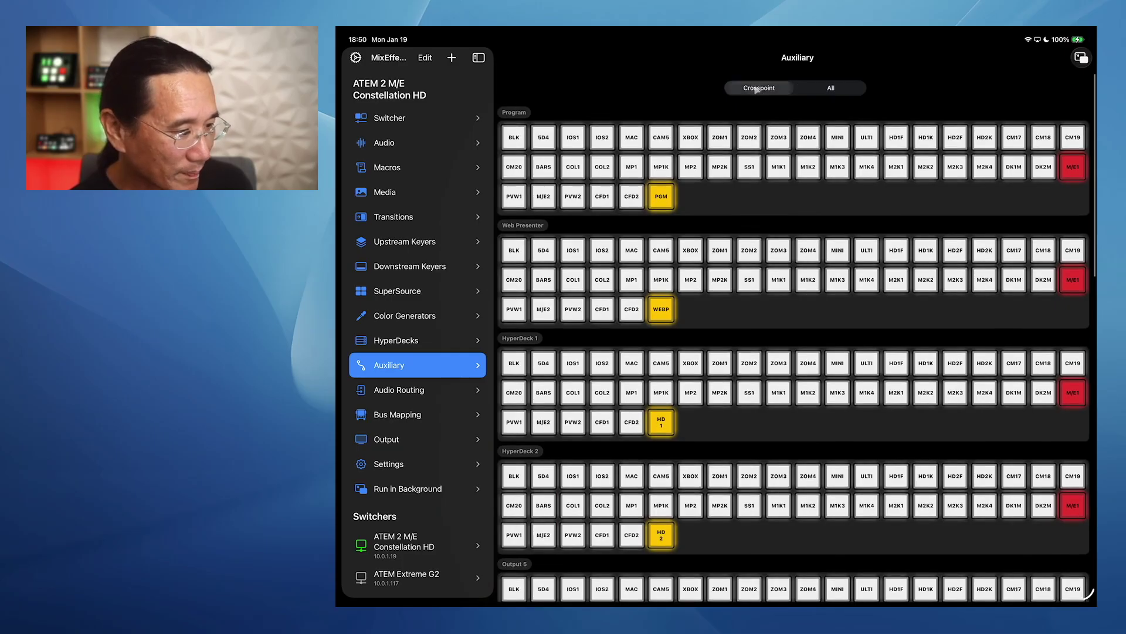
pyautogui.scroll(-4, 427, 495)
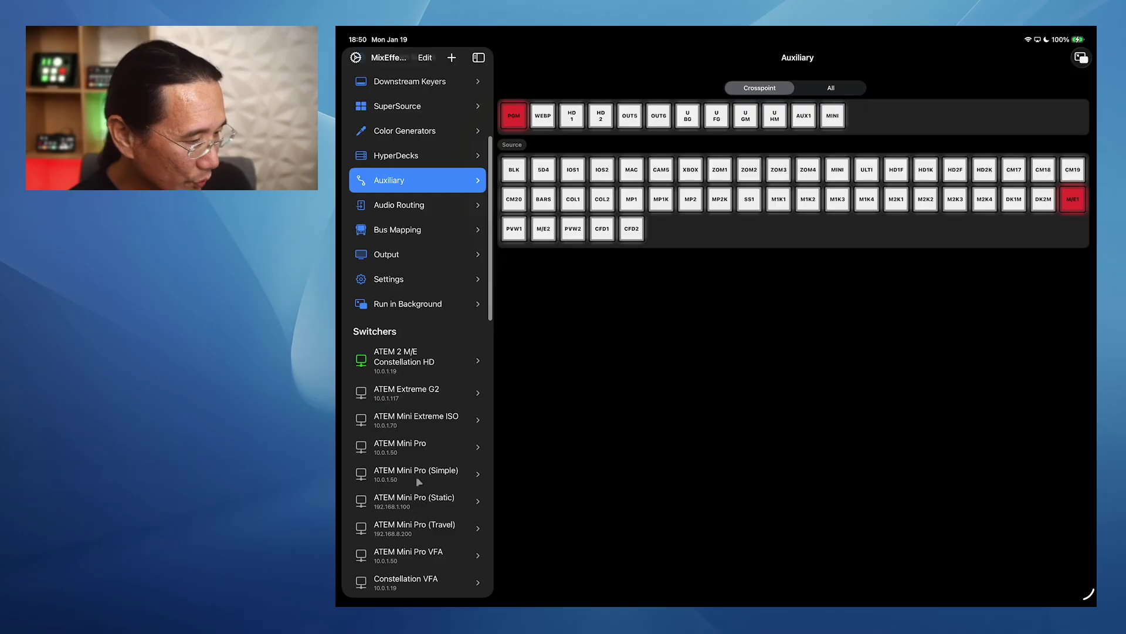
# Connect the ATEM Extreme G2 and check aux sources: WEBC from PGM, TBO from MVW, OUT1 from AUDM
pyautogui.click(414, 396)
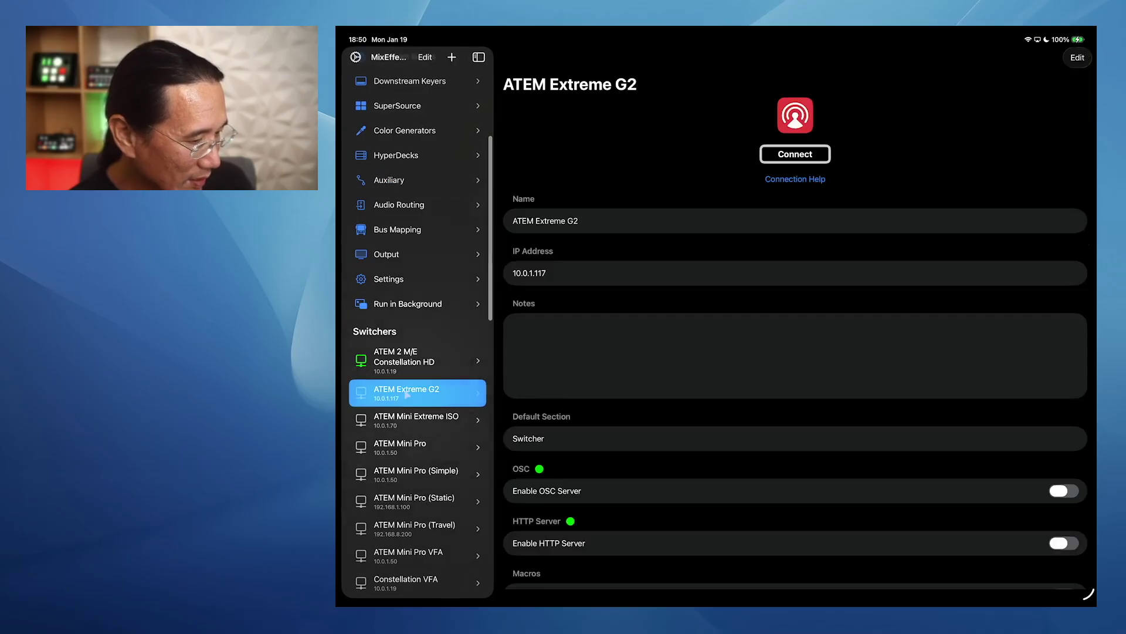
pyautogui.click(776, 154)
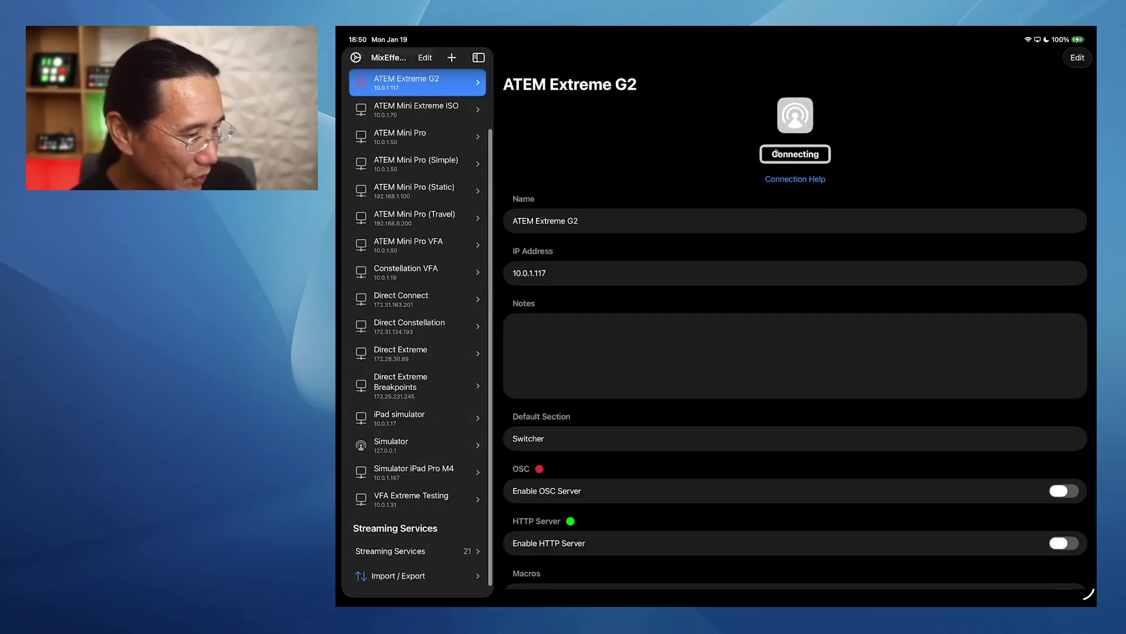
pyautogui.click(389, 317)
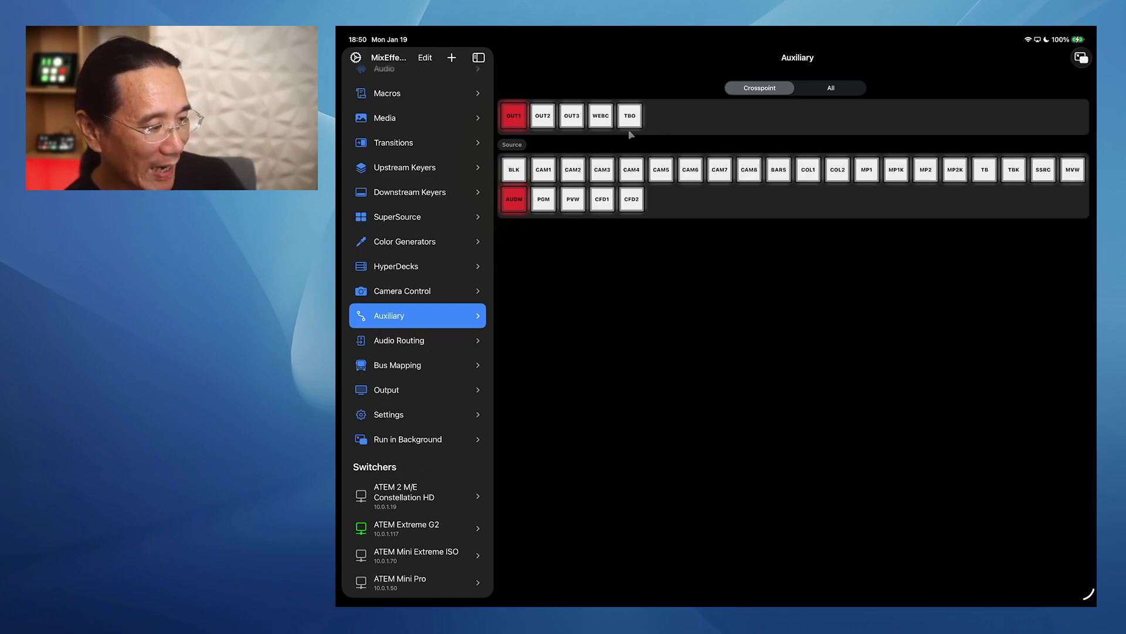
pyautogui.click(597, 119)
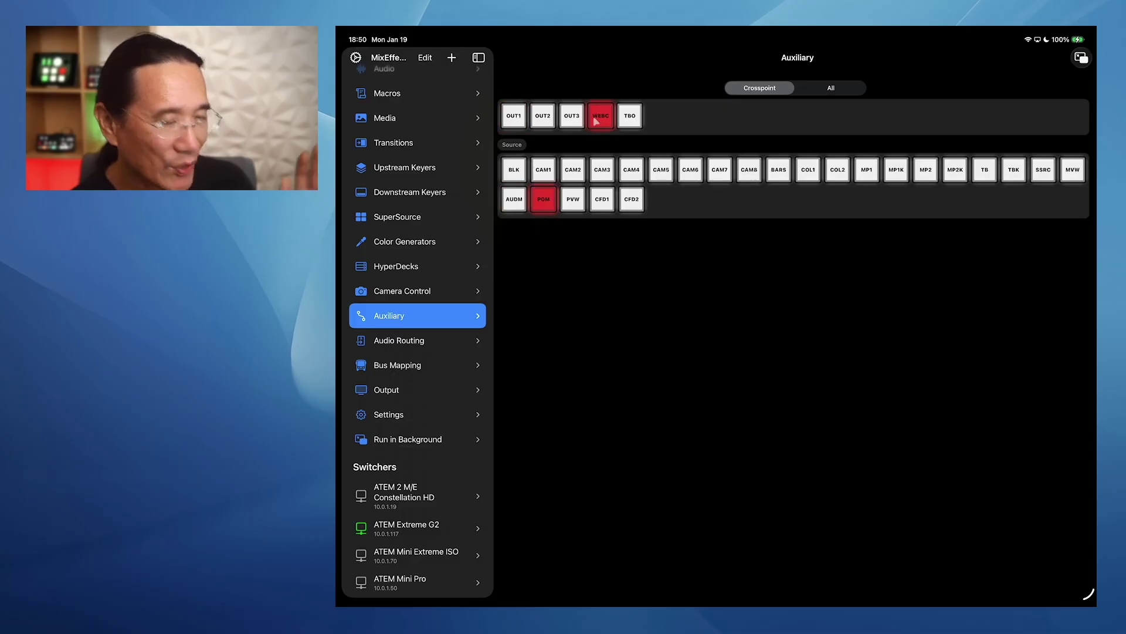
pyautogui.click(629, 121)
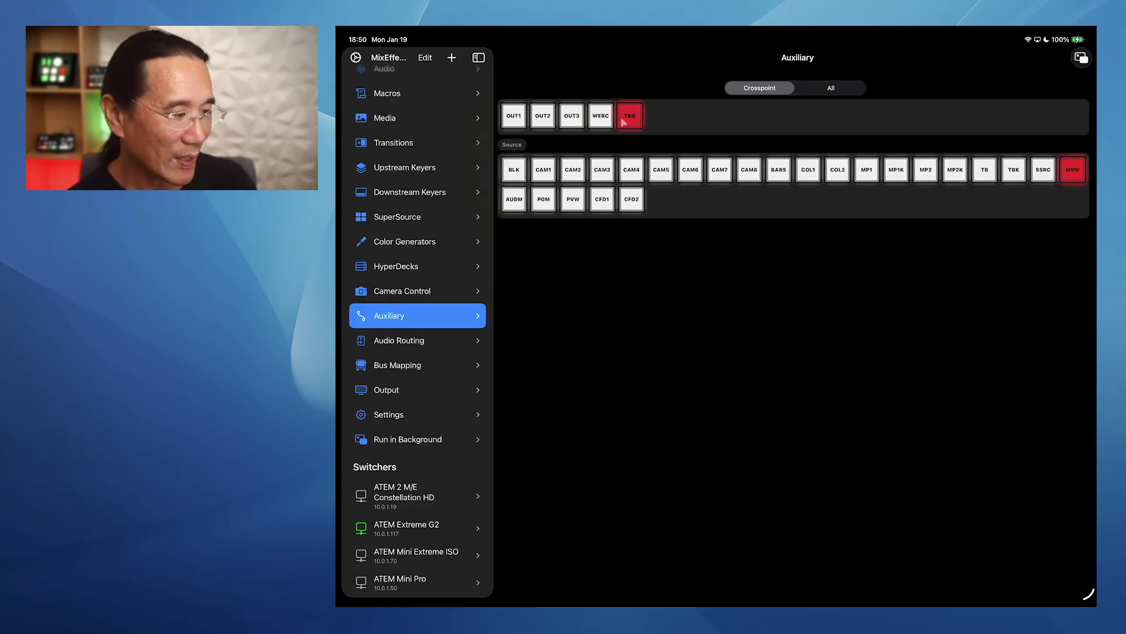
pyautogui.click(518, 119)
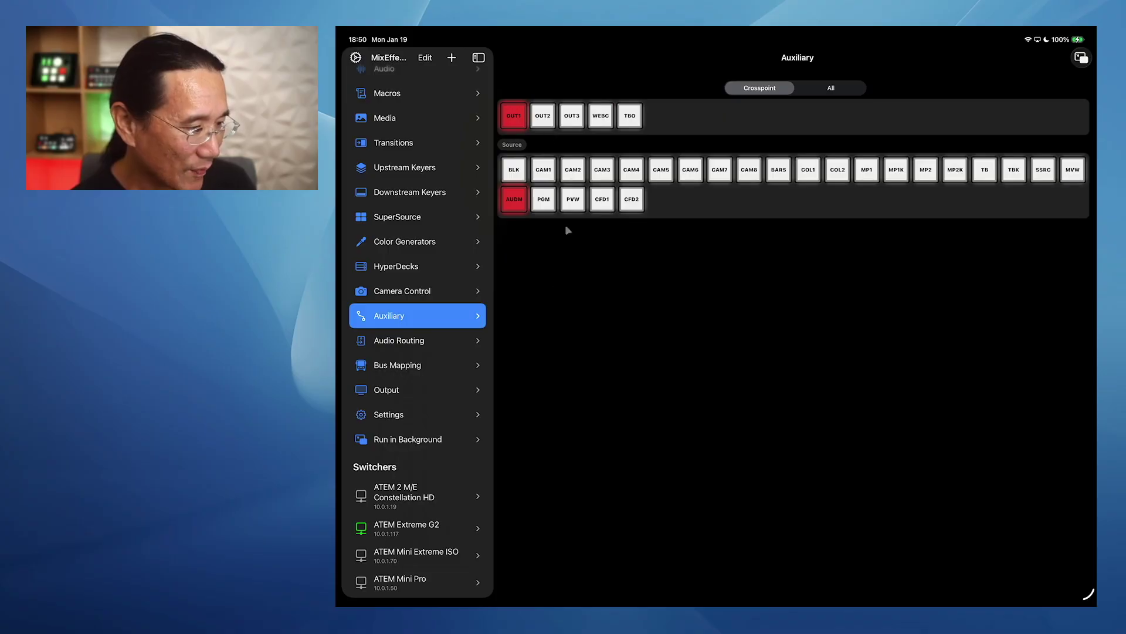